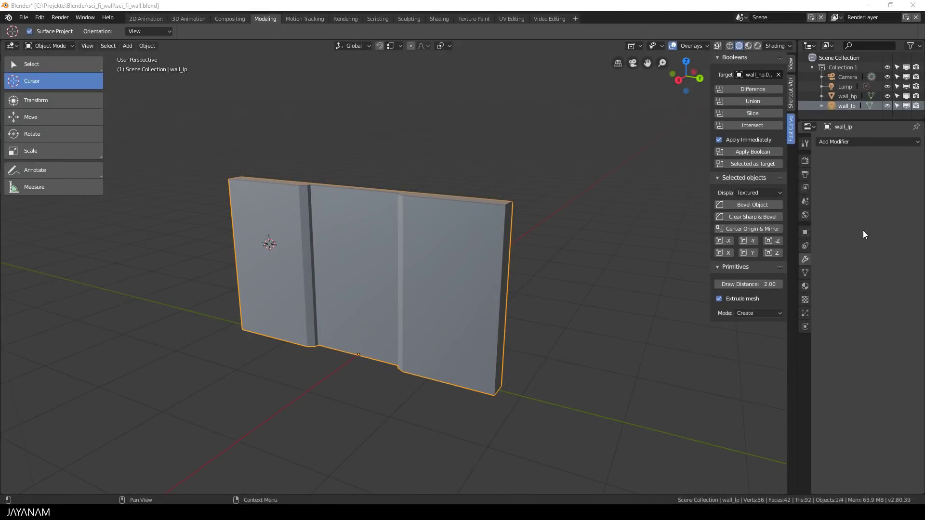
Step: Orbit to face the wall squarely and reselect the low-poly wall_lp
middle_click_drag(529, 288, 566, 279)
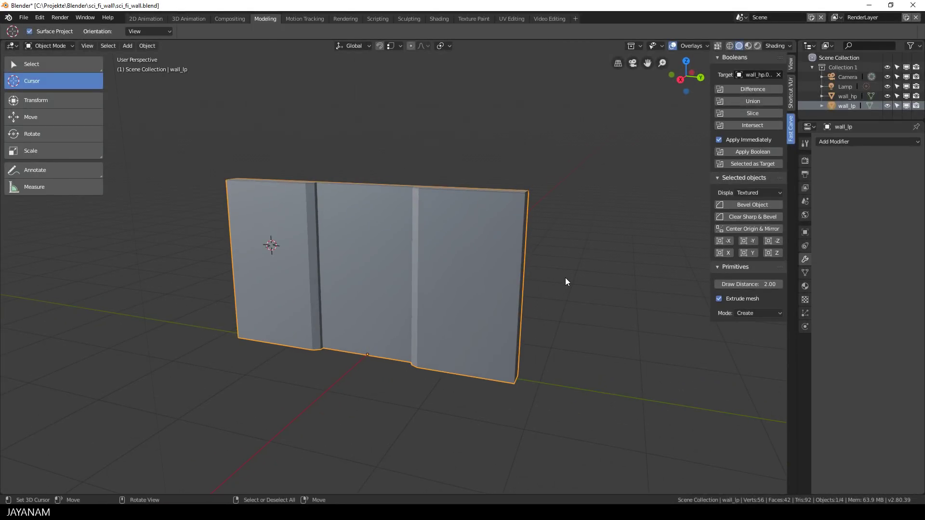
left_click(849, 98)
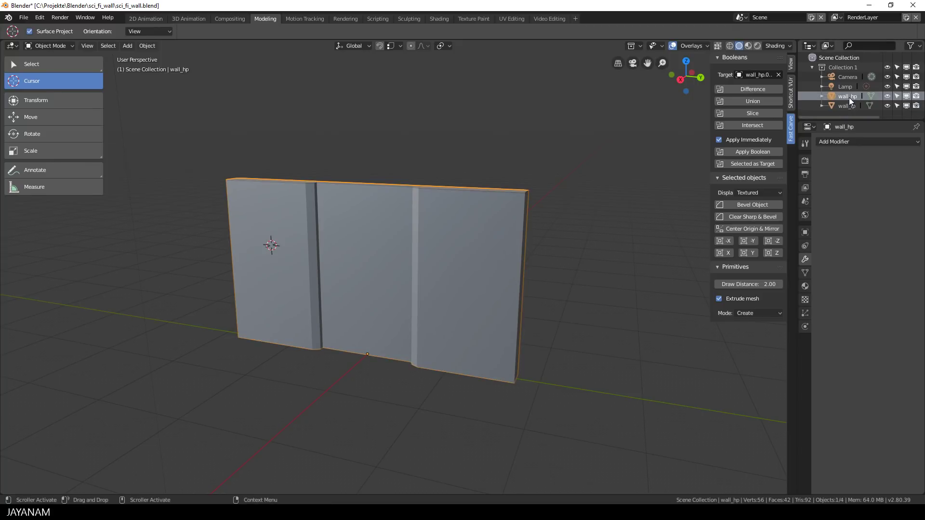
left_click(846, 105)
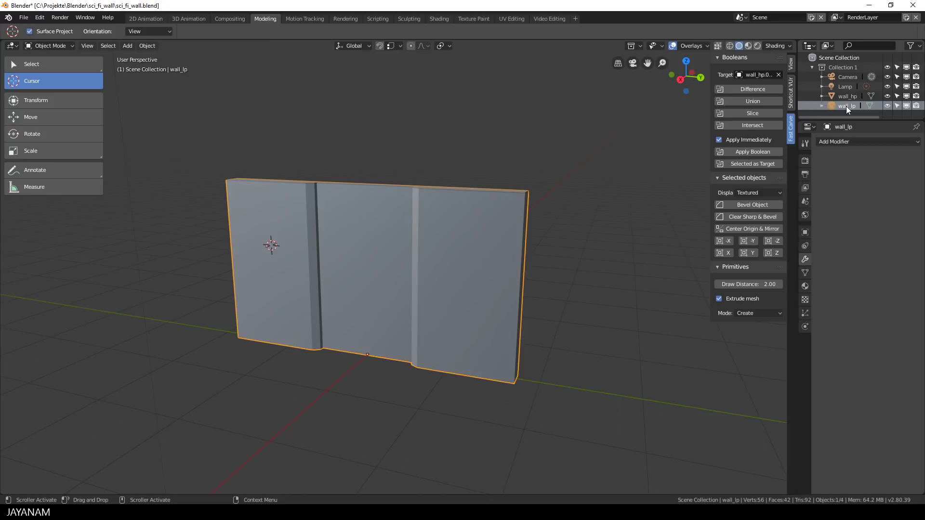
Step: Inspect wall_lp's mesh in Edit Mode, then return it to Object Mode
key("ctrl+Tab")
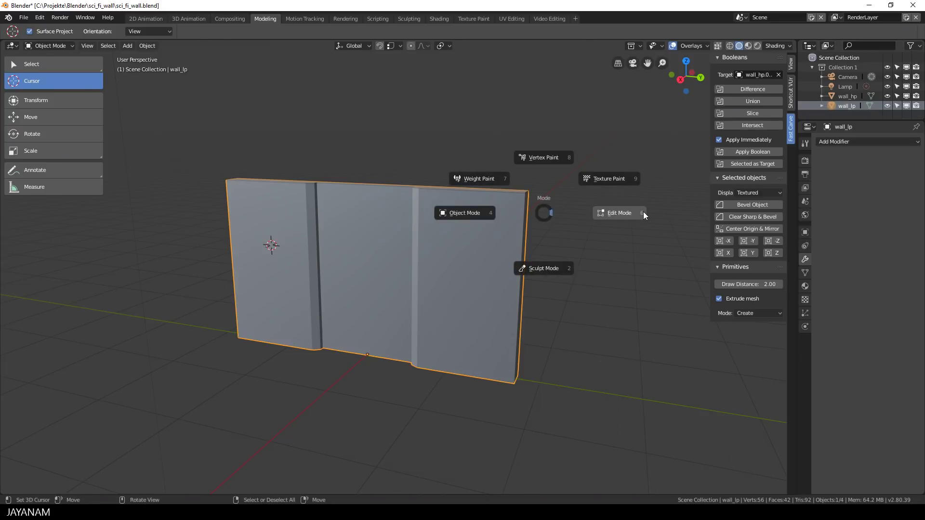
left_click(637, 212)
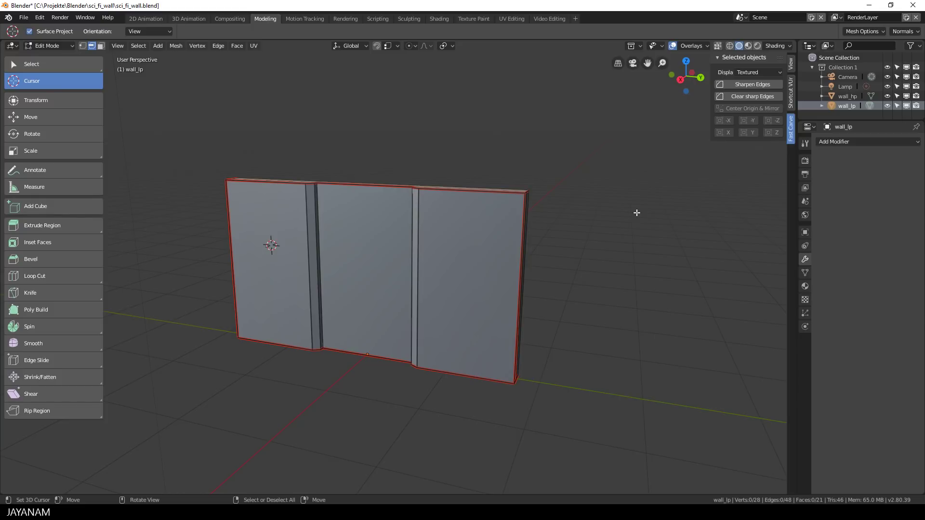
key("ctrl+Tab")
left_click(554, 212)
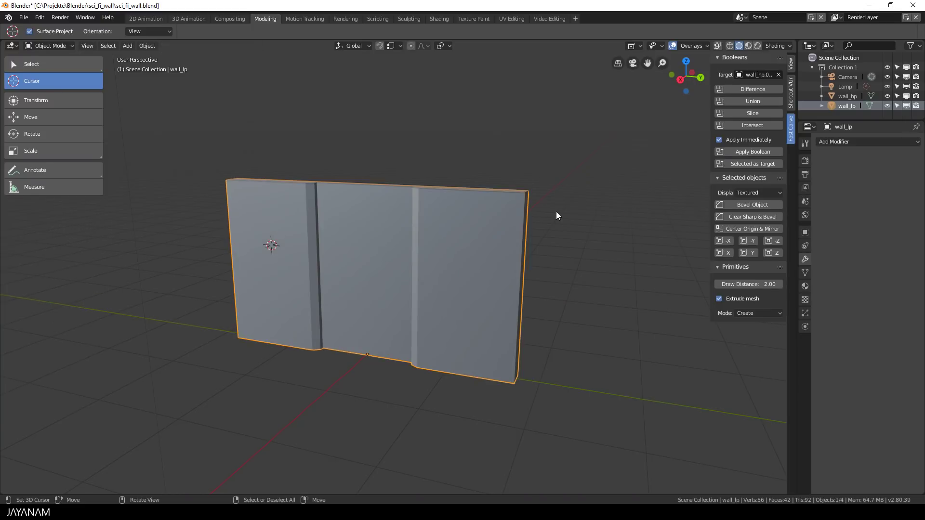
Step: Hide wall_lp, select wall_hp in Right Orthographic view, and start a Fast Carve primitive
left_click(887, 106)
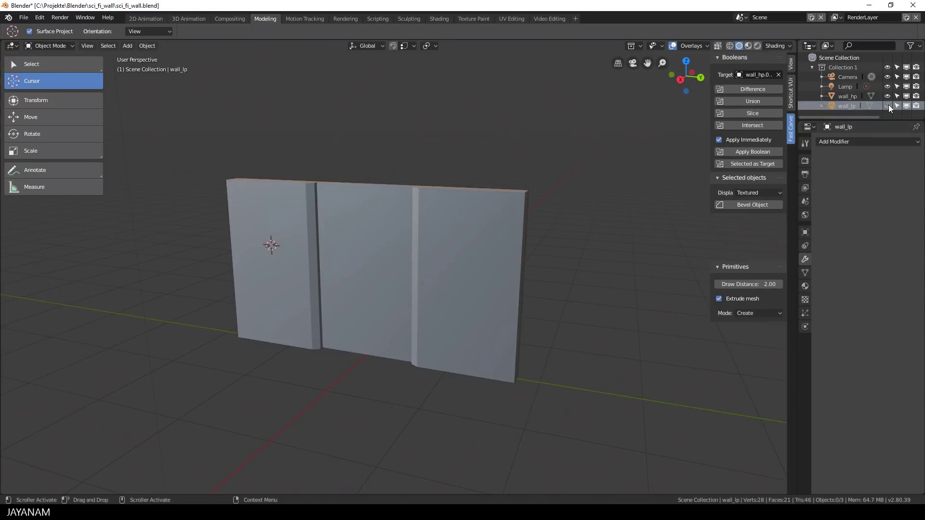
left_click(846, 97)
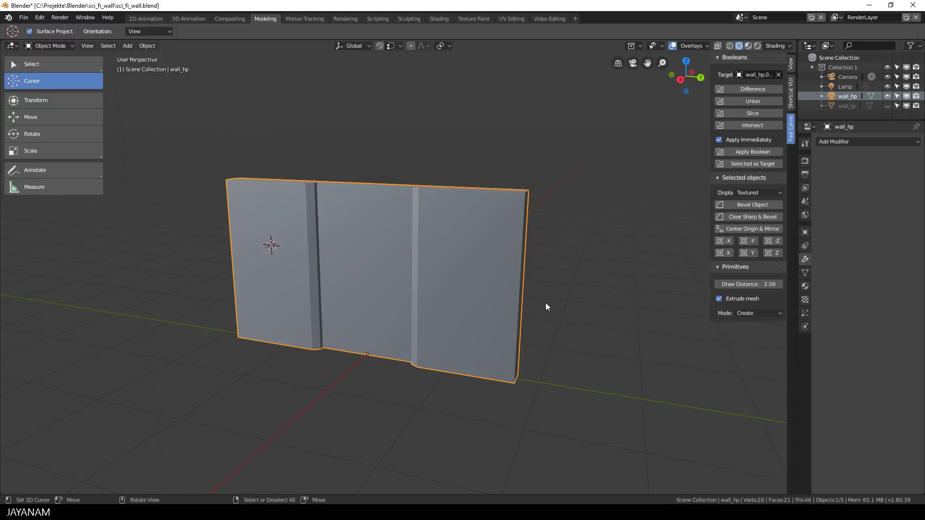
key("KP_3")
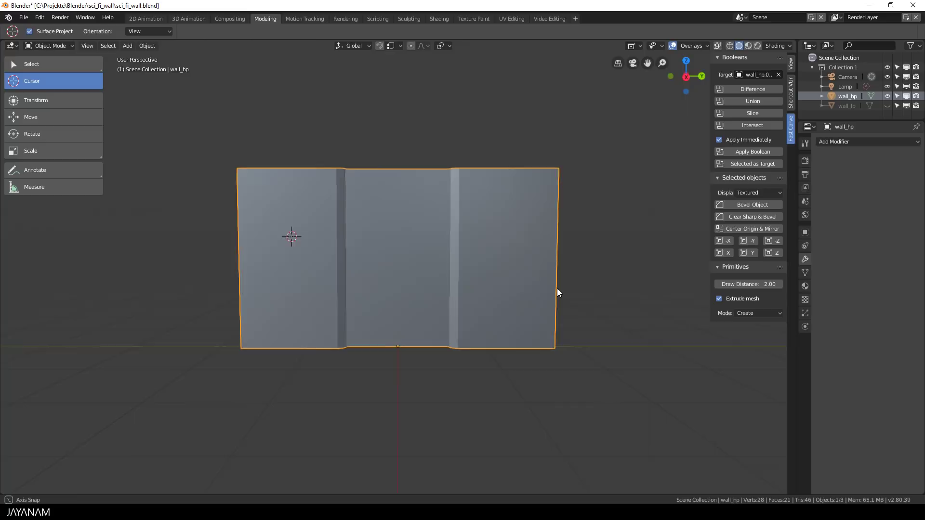
key("KP_5")
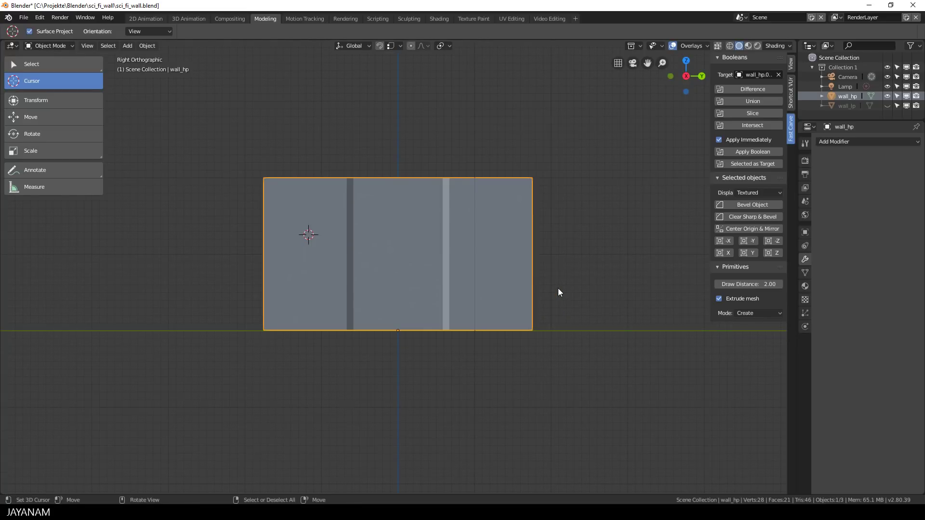
key("ctrl")
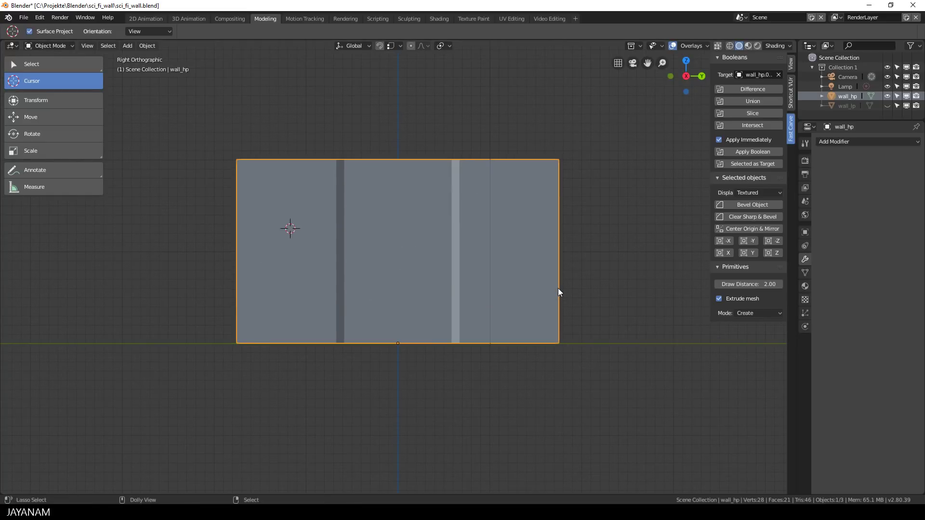
key("ctrl+x")
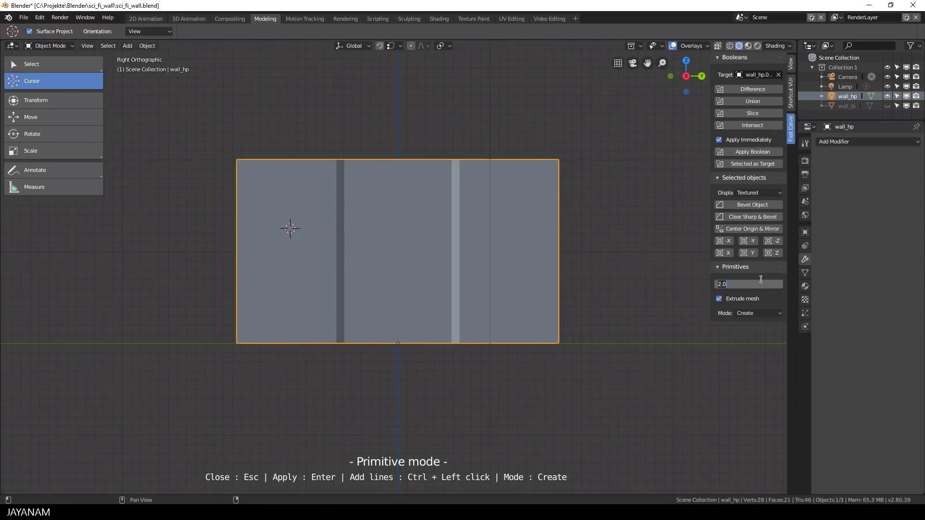
Step: Turn off Extrude mesh, set Draw Distance to 1.00, and target wall_hp
left_click(718, 298)
left_click_drag(751, 284, 733, 284)
left_click(777, 75)
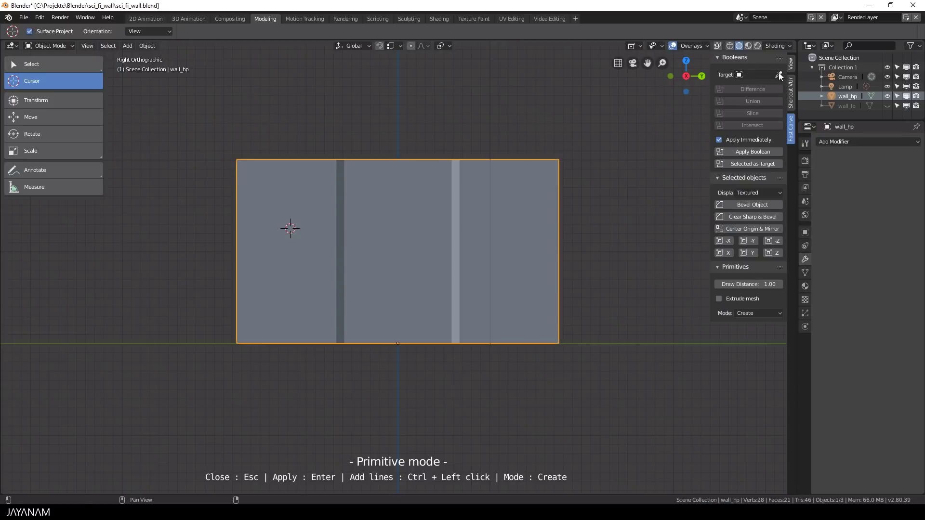
Step: Draw a thin rectangle near the wall's top-left and apply it as MyObject
left_click(249, 172, "ctrl")
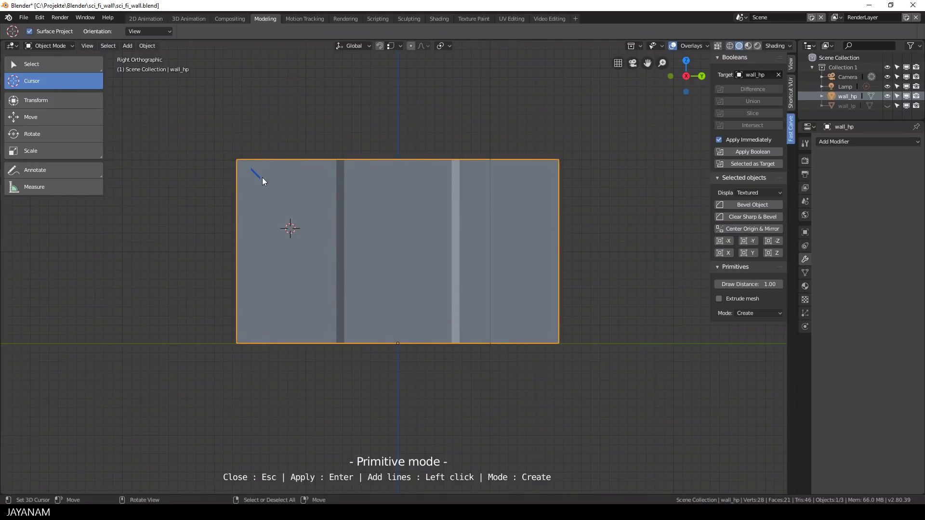
left_click(320, 177)
left_click(251, 178)
key("Return")
Step: Extrude MyObject's face 0.0438 m along Z in Edit Mode into a thin slab
middle_click_drag(250, 176, 339, 236)
key("ctrl+Tab")
left_click(345, 240)
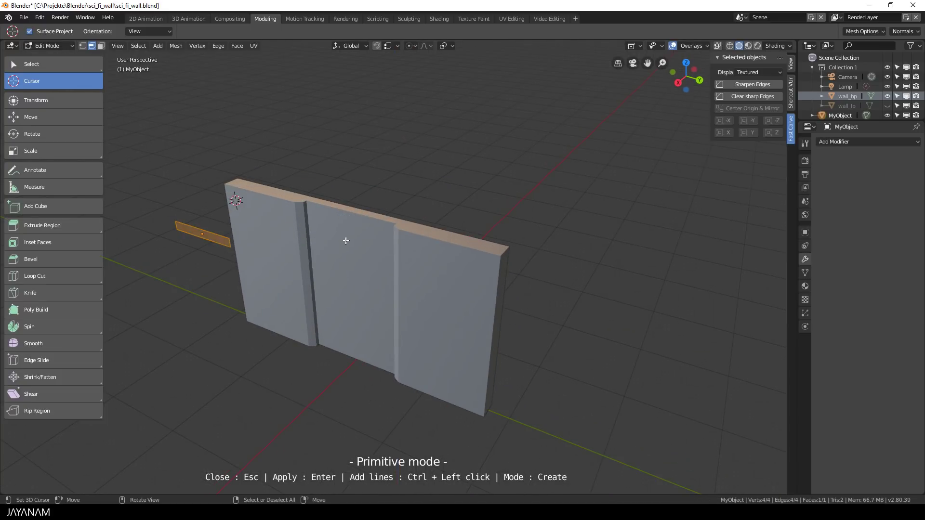
key("e")
left_click(349, 240)
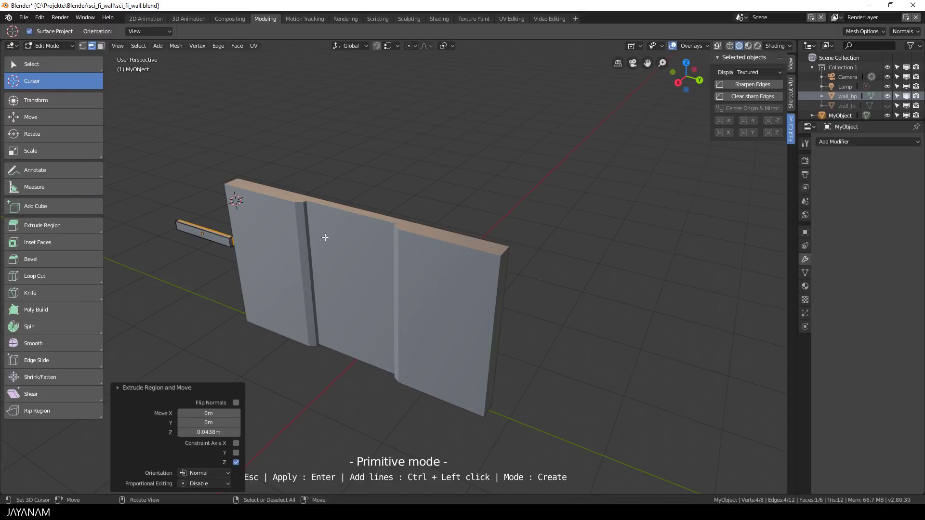
Step: Move MyObject −0.851 m along X onto the wall's top-left panel and check its placement
key("Tab")
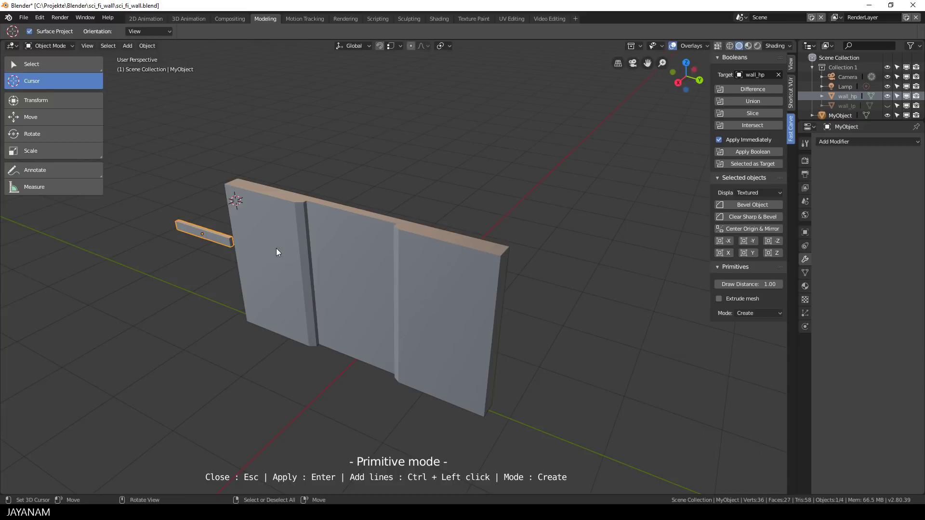
key("g")
key("x")
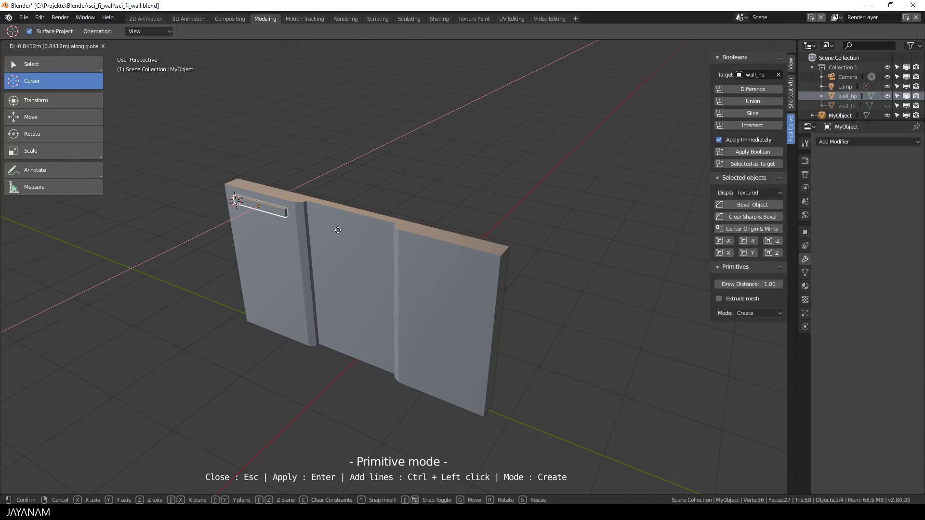
left_click(338, 230)
middle_click_drag(338, 230, 407, 217)
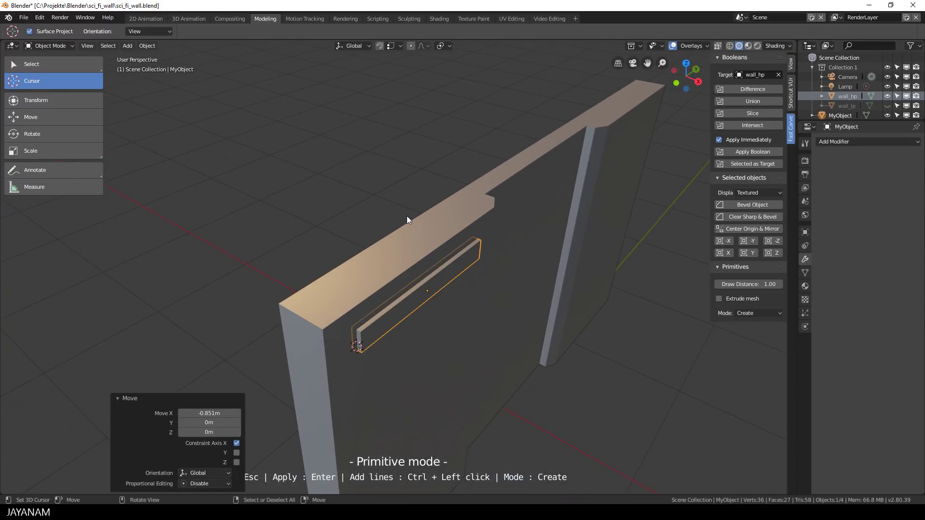
scroll(407, 220, "down", 8)
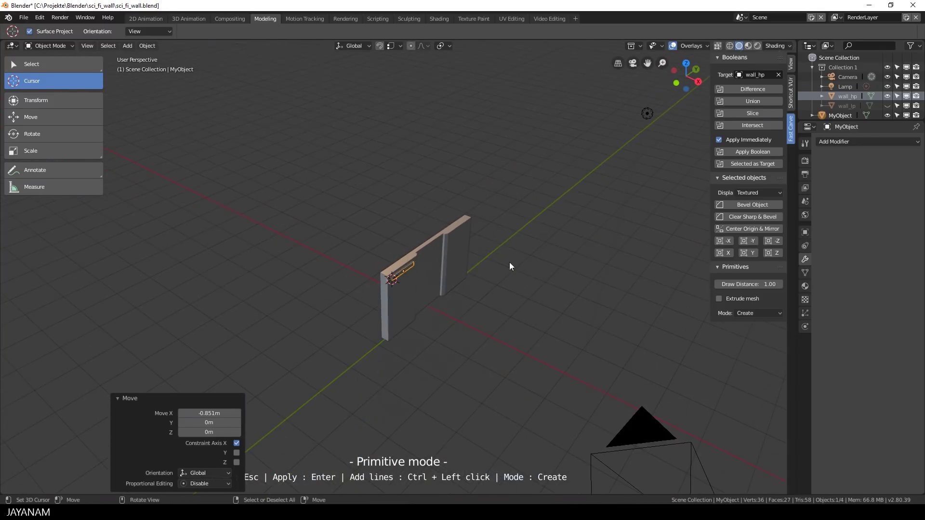
middle_click_drag(510, 262, 444, 258)
scroll(444, 258, "up", 5)
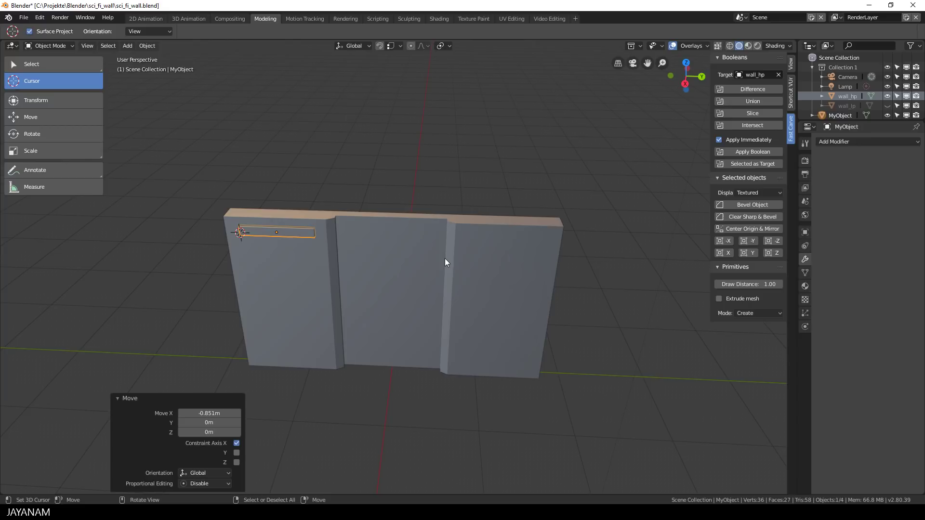
Step: Add an Array modifier to MyObject with relative offset X 0 and Z −3
left_click(846, 141)
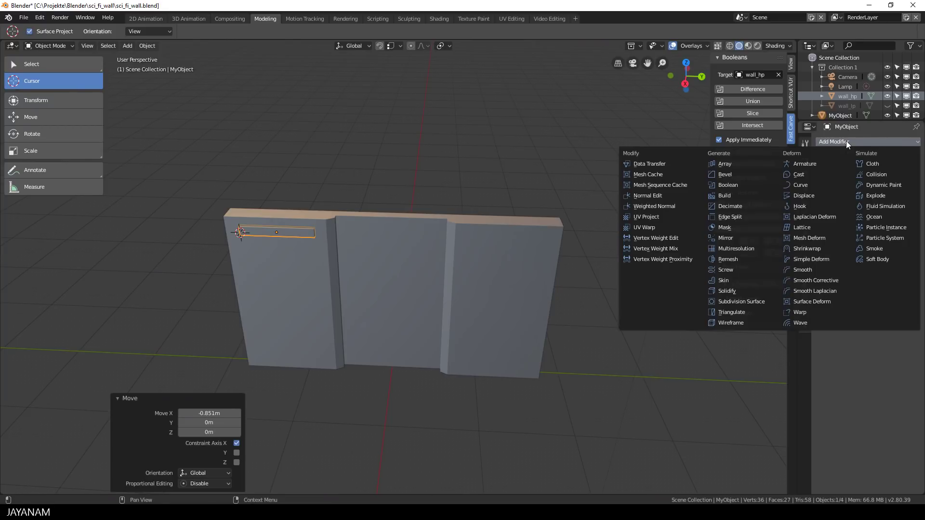
left_click(743, 163)
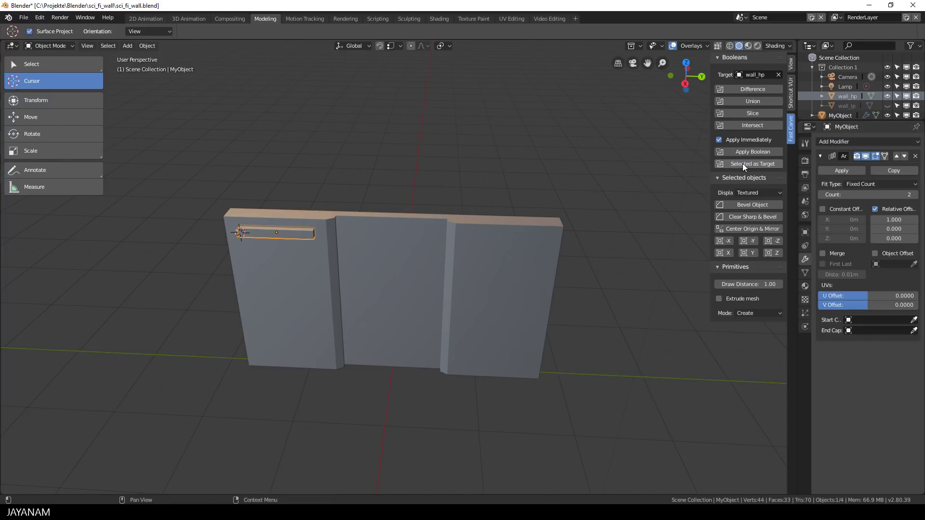
double_click(897, 220)
type("0")
key("Tab")
key("Tab")
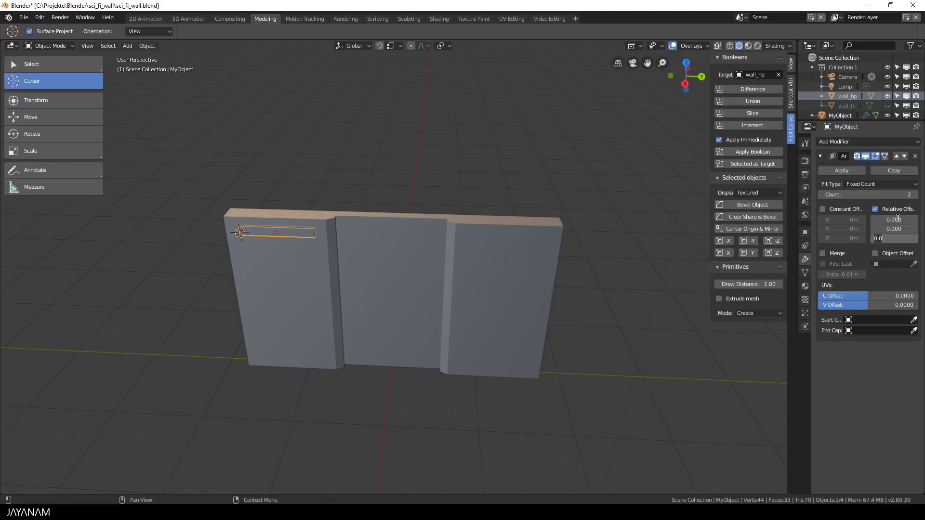
type("-3")
key("Return")
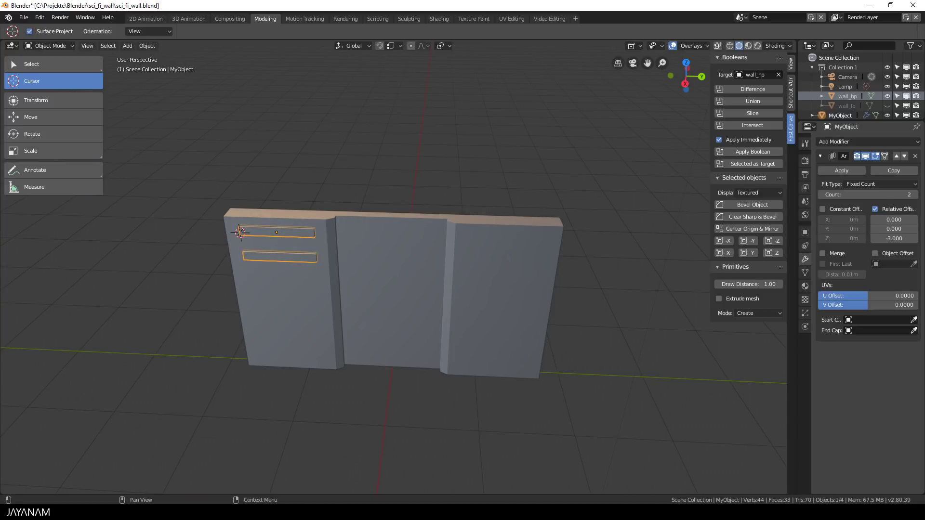
Step: Raise the array count to 6 slot copies
left_click(914, 195)
left_click(915, 194)
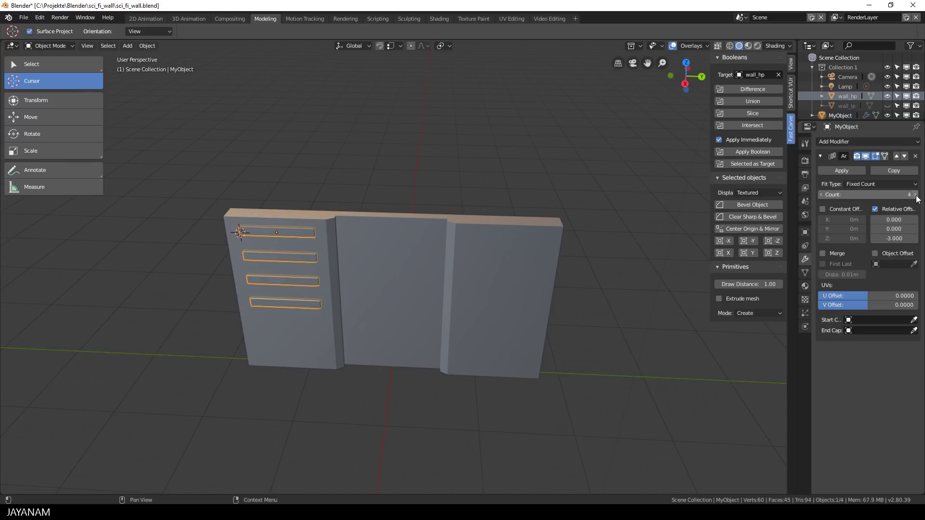
left_click(915, 195)
left_click(915, 195)
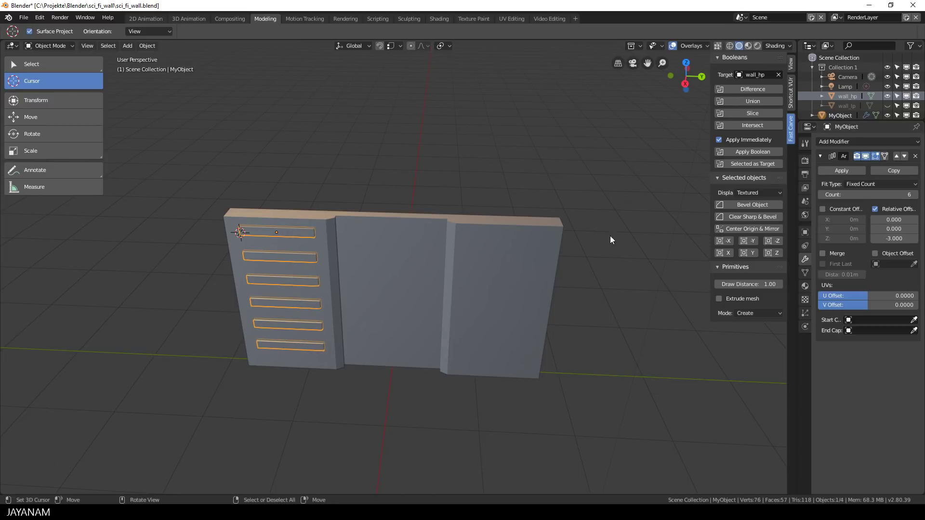
Step: Mirror the slot cutters across the Y axis onto the right panel
left_click(749, 230)
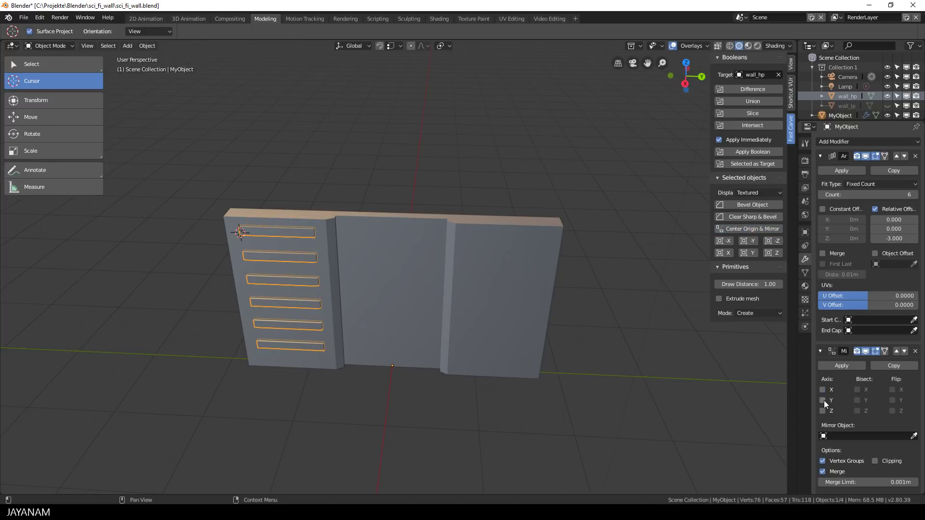
left_click(823, 400)
middle_click_drag(585, 311, 557, 302)
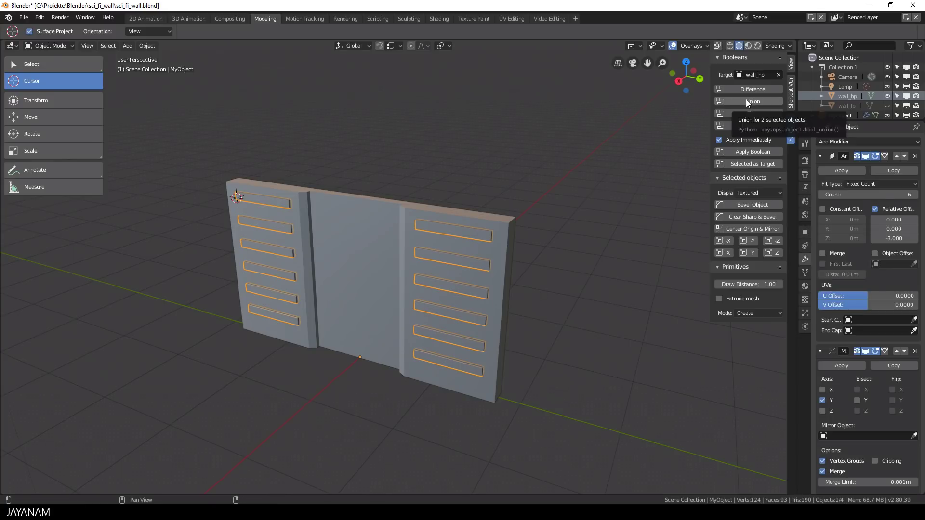
scroll(851, 388, "down", 3)
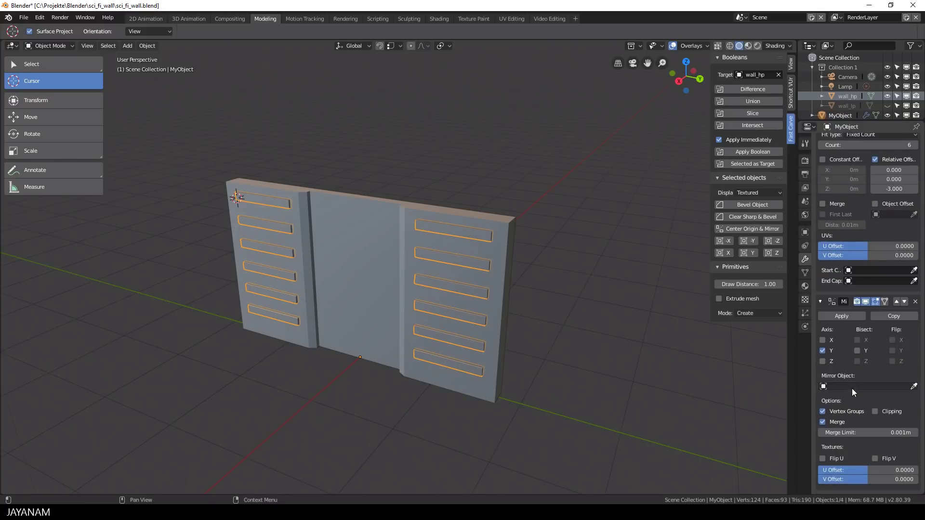
Step: Apply the Mirror and Array modifiers and boolean the cutters into wall_hp
left_click(849, 317)
left_click(846, 169)
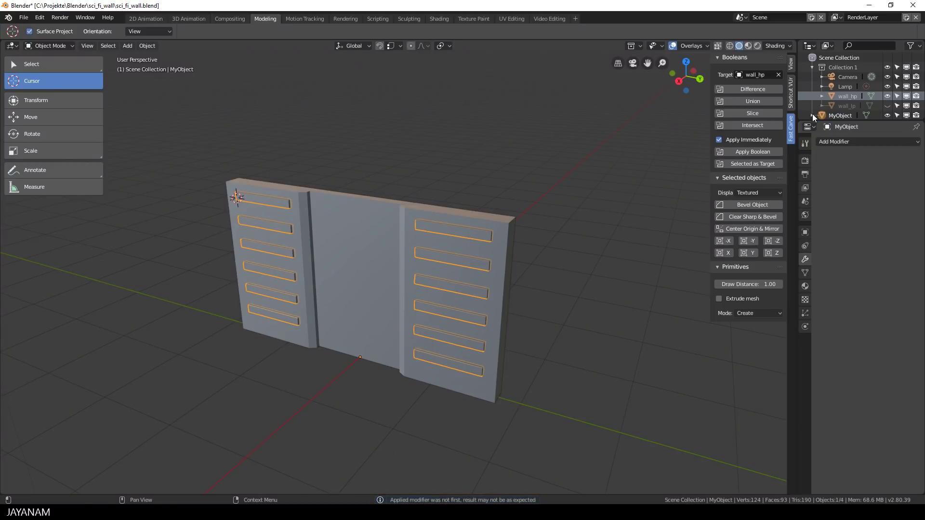
left_click(753, 101)
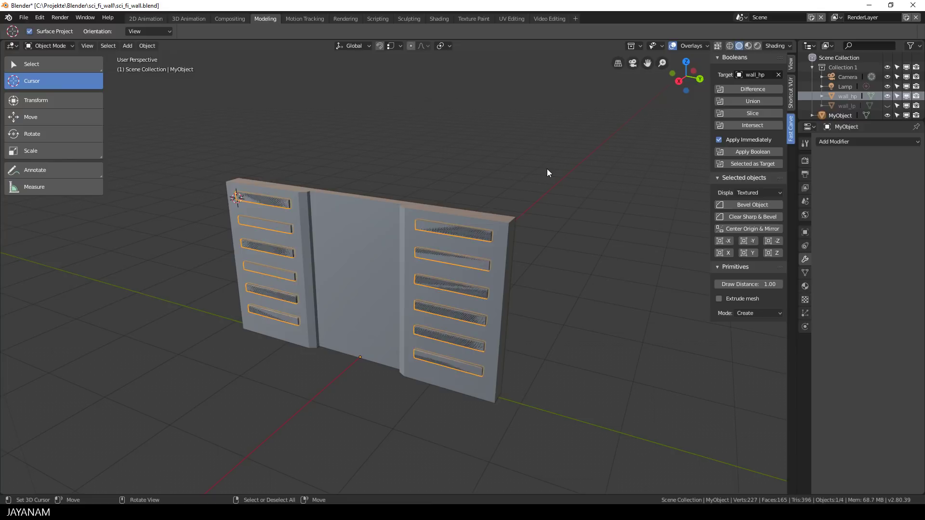
Step: Delete the leftover MyObject cutter and review the slotted wall
key("Delete")
middle_click_drag(547, 170, 524, 183)
scroll(524, 183, "up", 2)
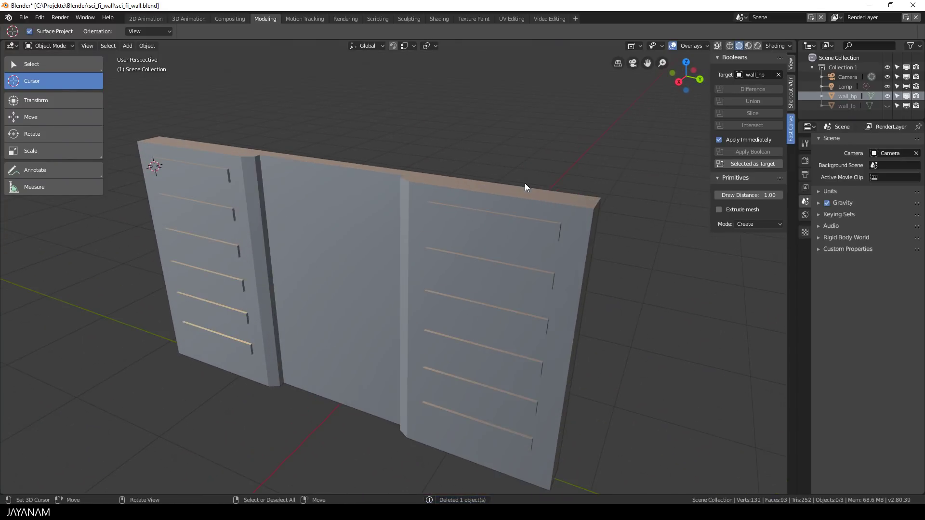
scroll(524, 183, "down", 2)
Step: Select wall_hp and add a Bevel modifier with 0.01 m width
scroll(525, 183, "down", 1)
left_click(429, 256)
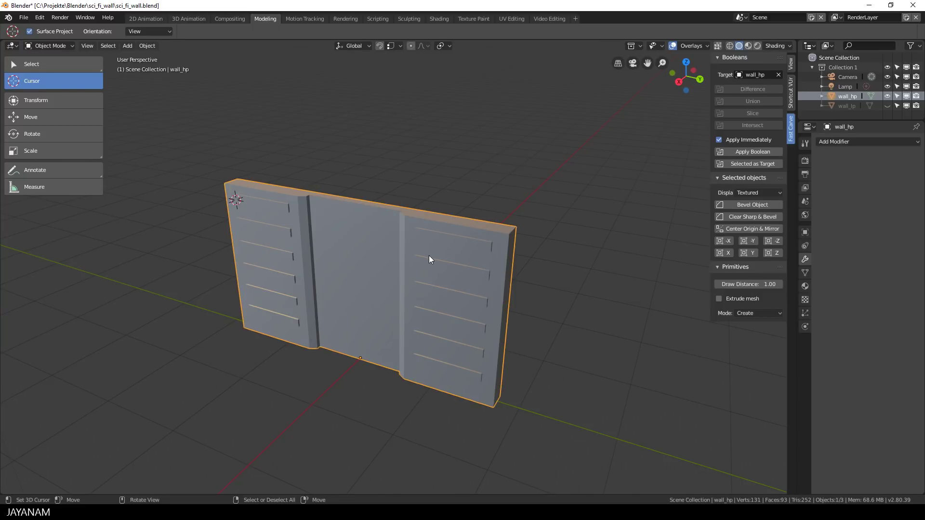
left_click(746, 205)
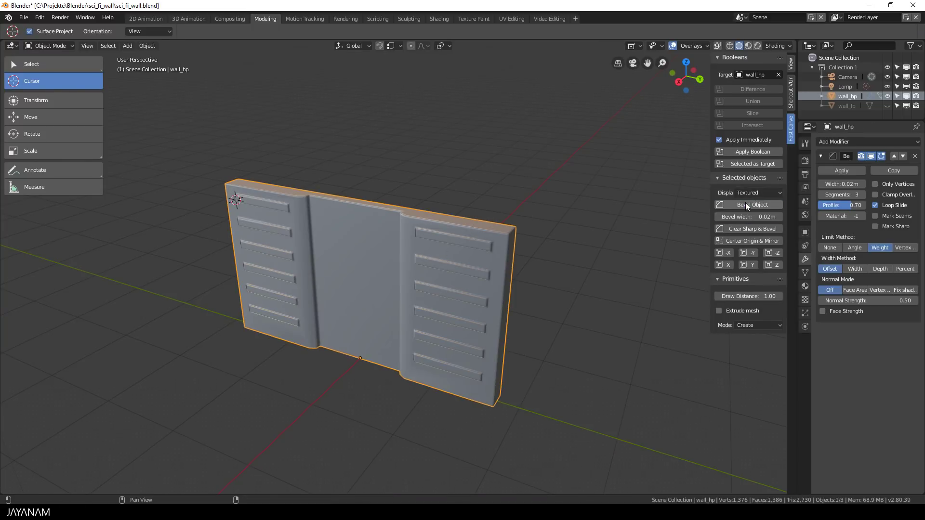
left_click(718, 217)
Step: Check the bevelled edges in Edit Mode, then return to Object Mode
middle_click_drag(621, 222, 541, 225)
key("ctrl+Tab")
left_click(606, 228)
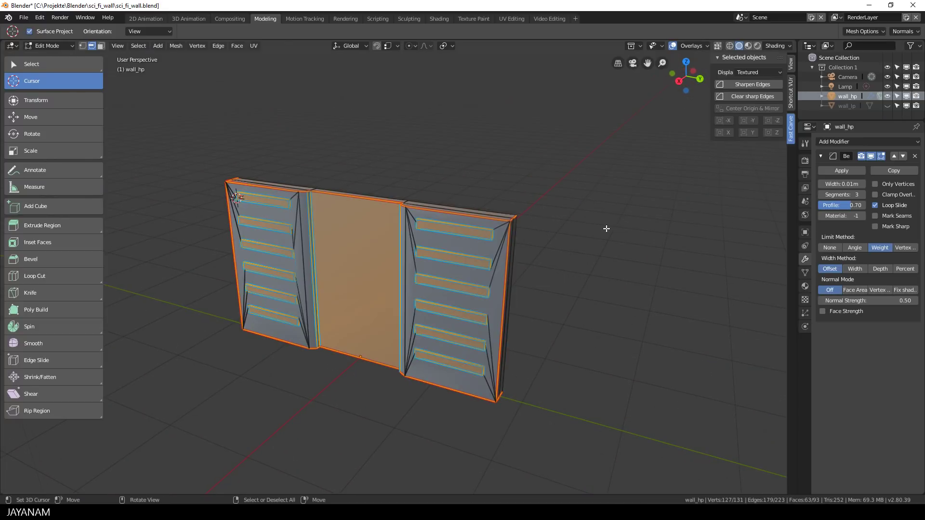
key("ctrl+Tab")
left_click(545, 234)
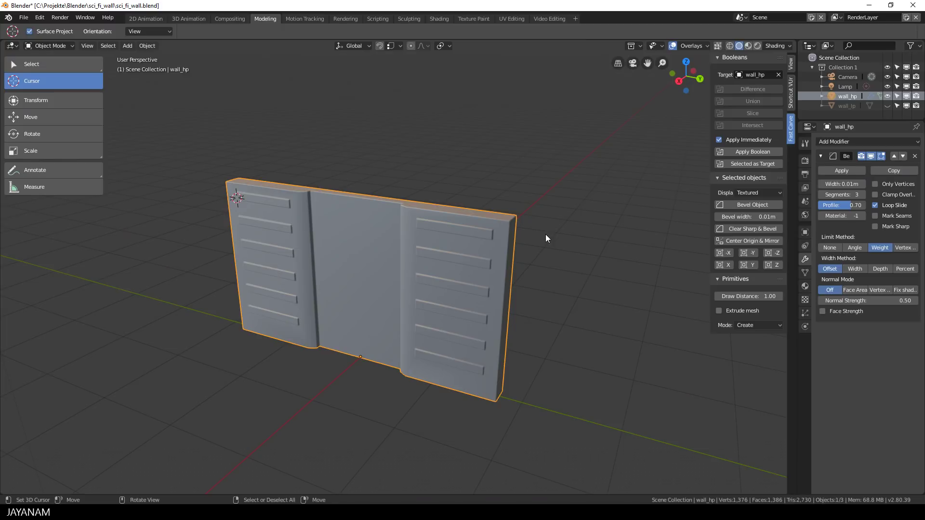
Step: Apply the Bevel modifier and save sci_fi_wall.blend
left_click(846, 171)
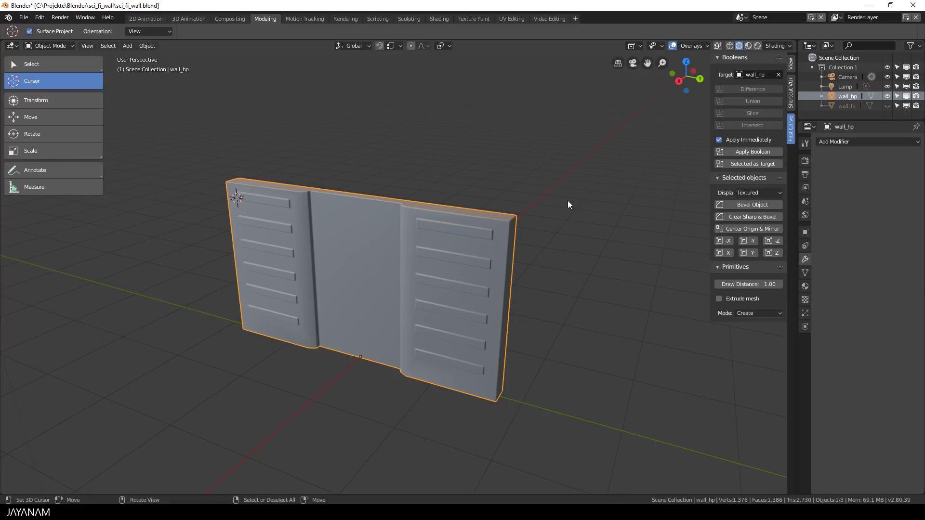
key("ctrl+s")
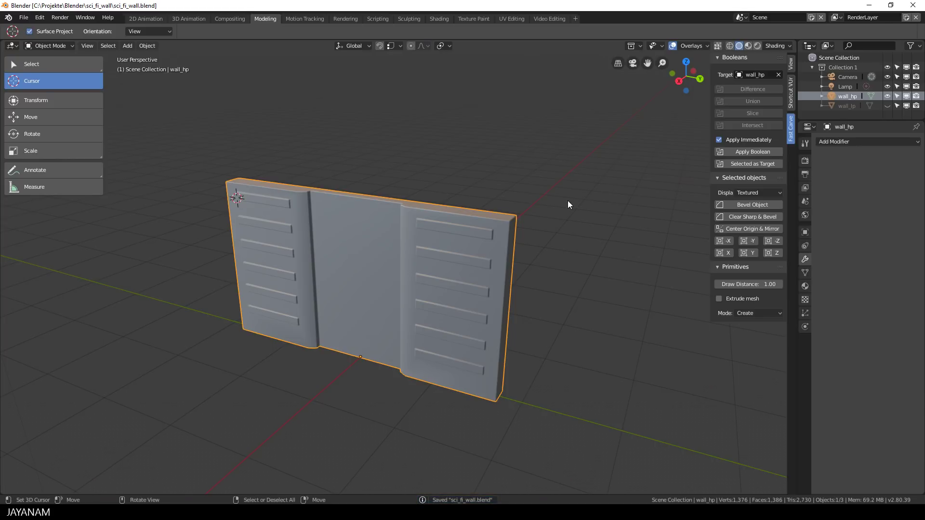
scroll(567, 200, "up", 3)
middle_click_drag(424, 190, 498, 194)
key("ctrl+Tab")
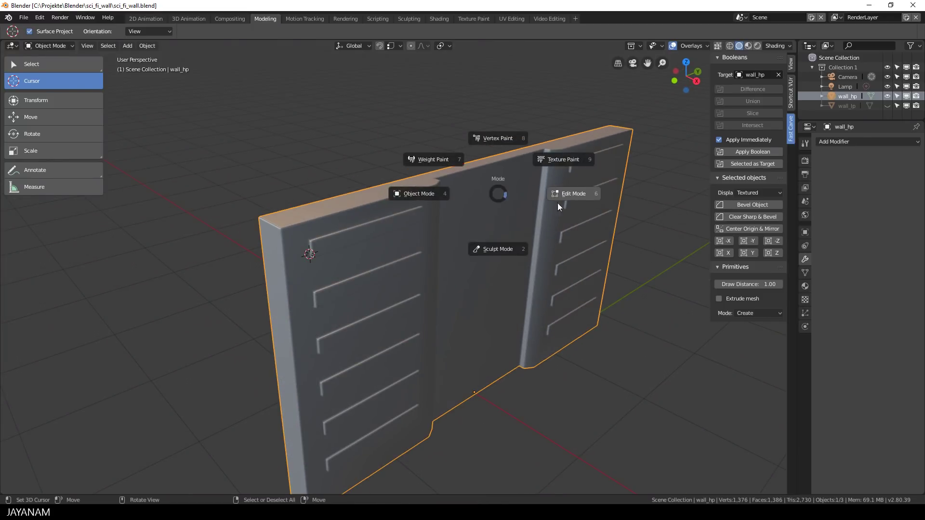
left_click(557, 207)
scroll(479, 217, "up", 2)
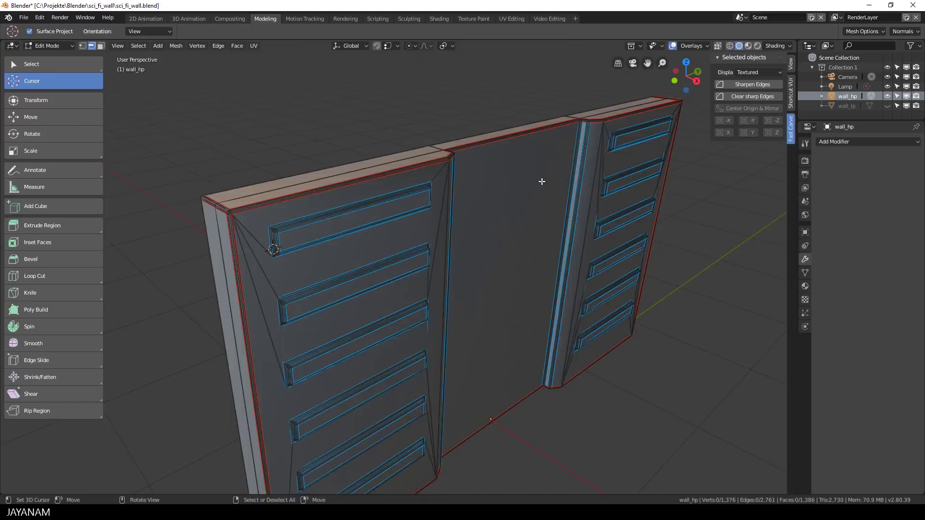
scroll(542, 182, "down", 4)
middle_click_drag(542, 182, 413, 187)
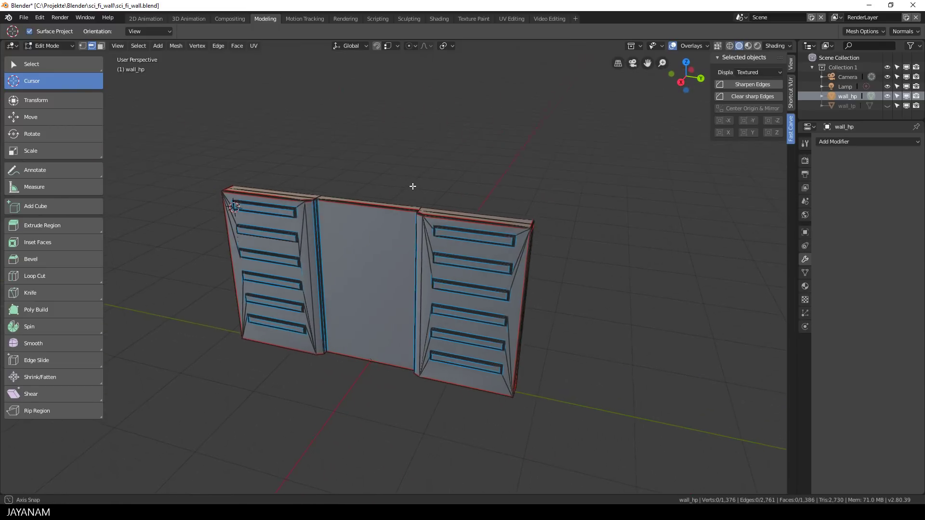
key("ctrl+Tab")
left_click(277, 189)
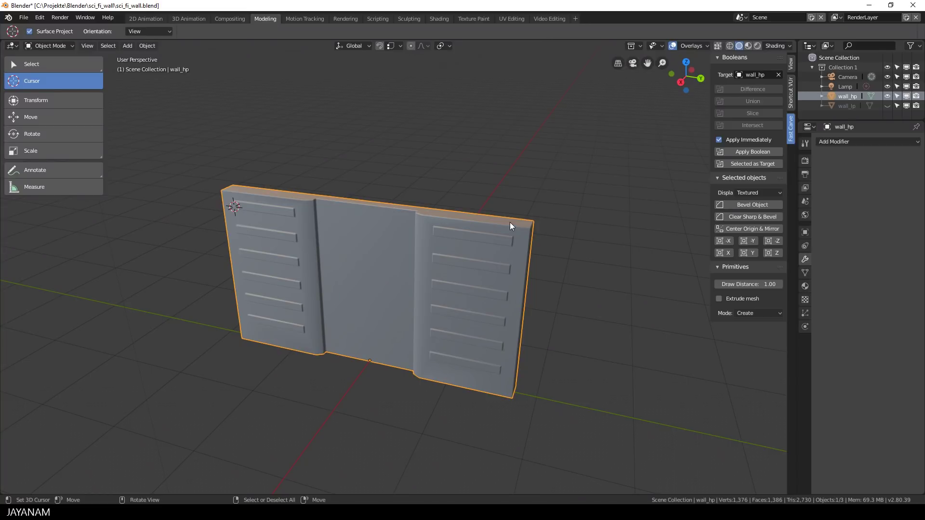
scroll(509, 221, "down", 2)
Step: Put wall_hp in Sculpt Mode, enable Dyntopo, and check its Constant Detail 120.00 settings
middle_click_drag(506, 231, 514, 224)
scroll(514, 223, "up", 2)
key("ctrl+Tab")
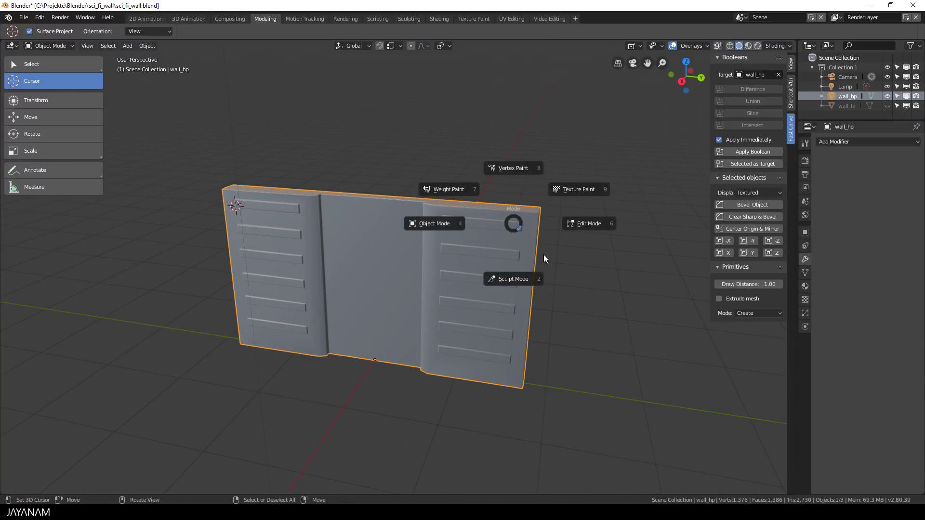
left_click(526, 282)
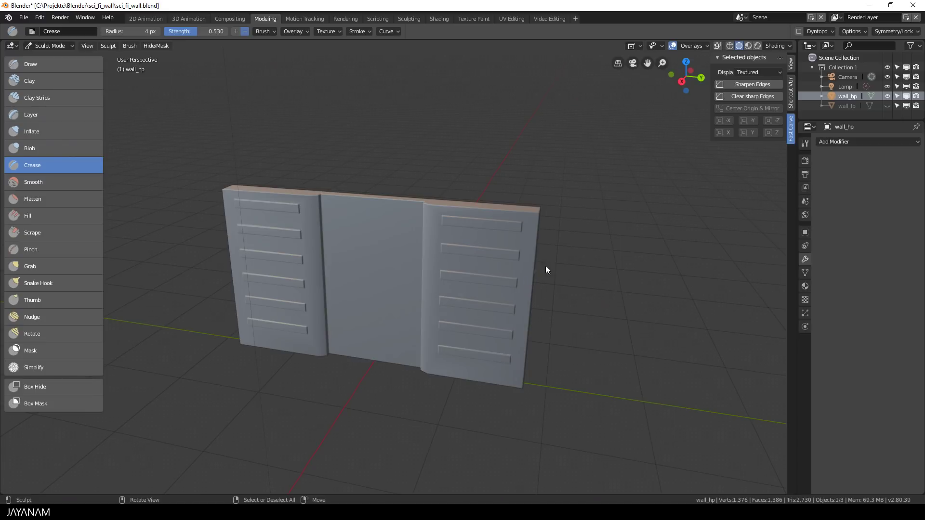
left_click(799, 31)
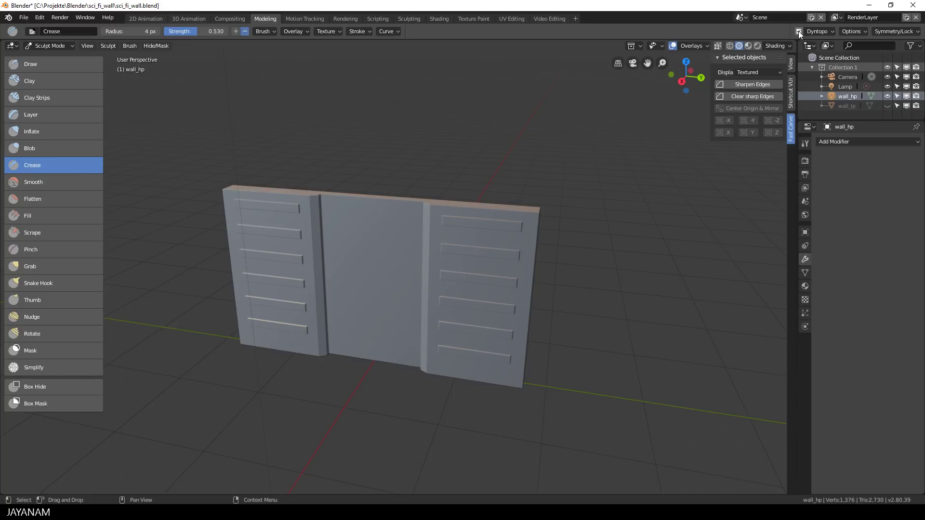
left_click(823, 31)
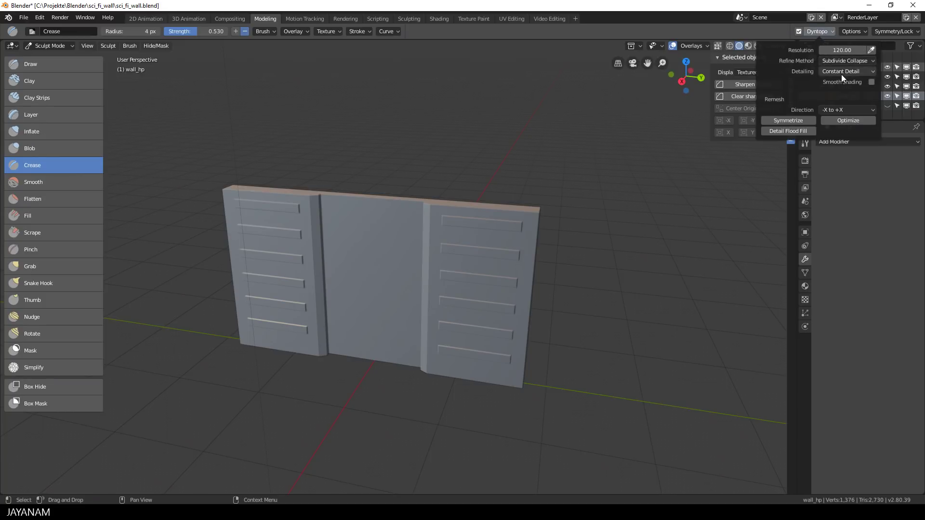
Step: From the right view, sculpt crease strokes into the wall's middle panel
scroll(405, 189, "up", 3)
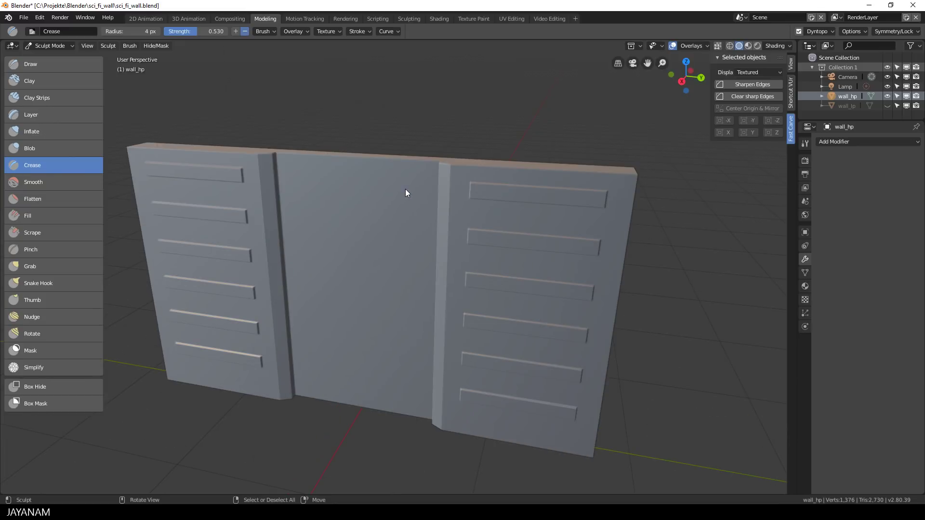
key("KP_3")
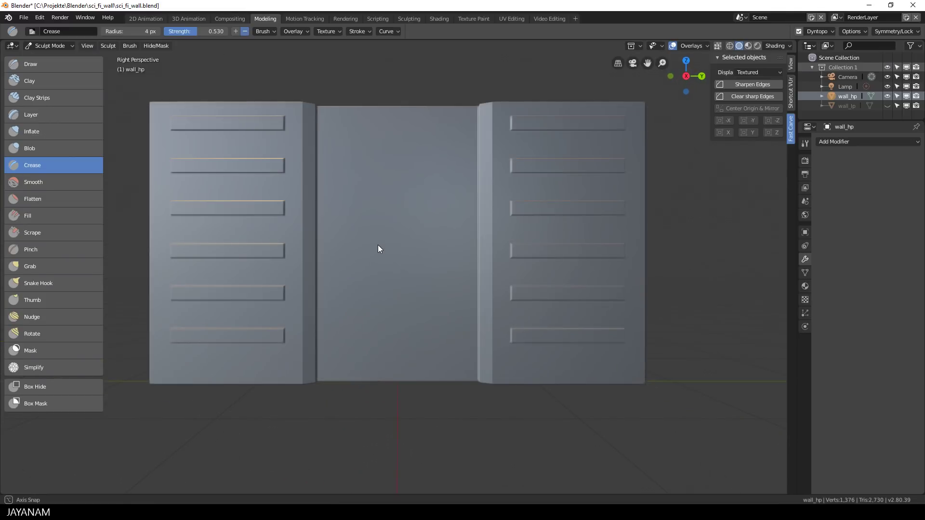
scroll(377, 245, "up", 4)
scroll(329, 231, "up", 2)
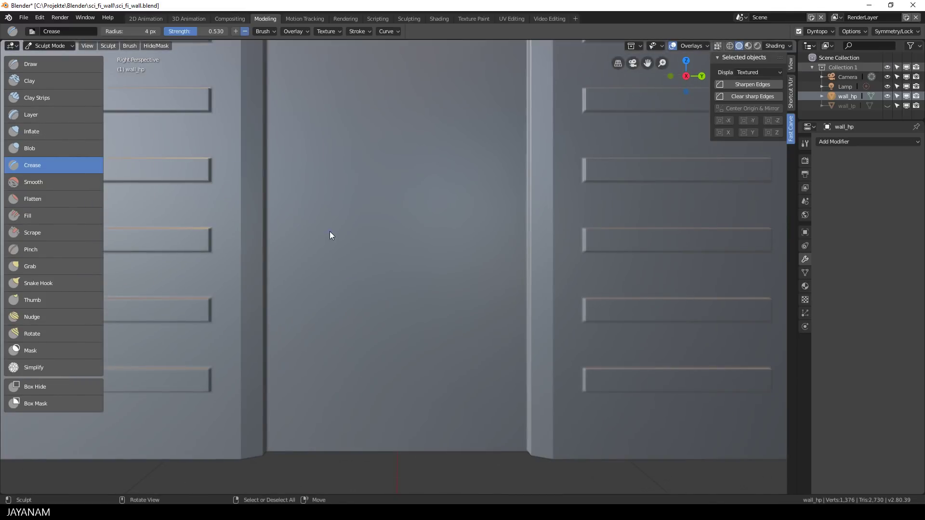
left_click_drag(317, 222, 317, 224)
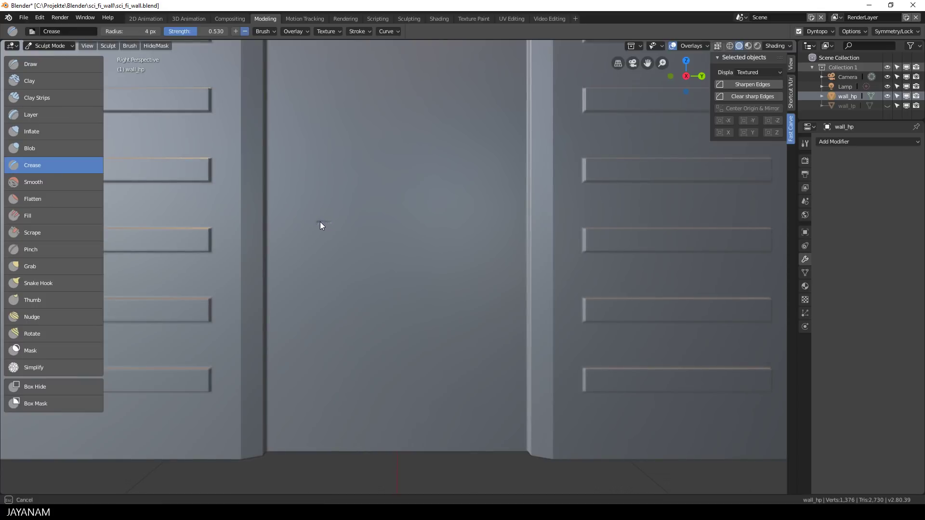
left_click_drag(320, 222, 332, 222)
scroll(331, 222, "down", 5)
middle_click_drag(385, 215, 380, 229)
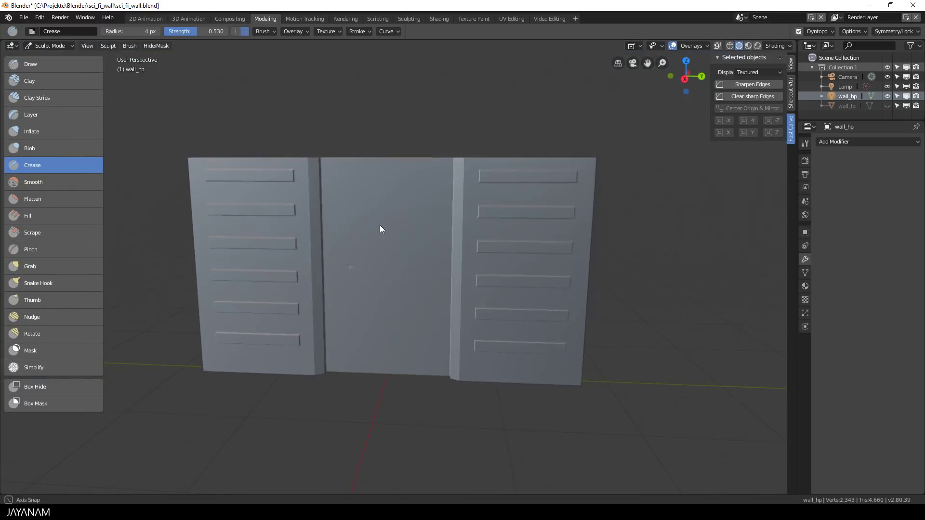
scroll(380, 230, "up", 5)
left_click_drag(299, 266, 298, 269)
Step: Frame the whole wall and crease two stretches of its top edge
key("Home")
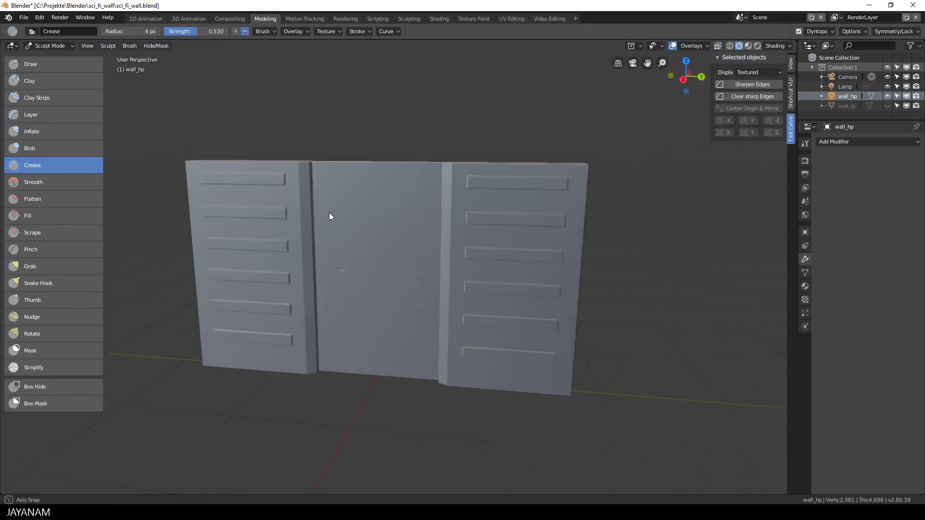
middle_click_drag(329, 212, 368, 201)
scroll(356, 210, "up", 5)
scroll(314, 211, "up", 3)
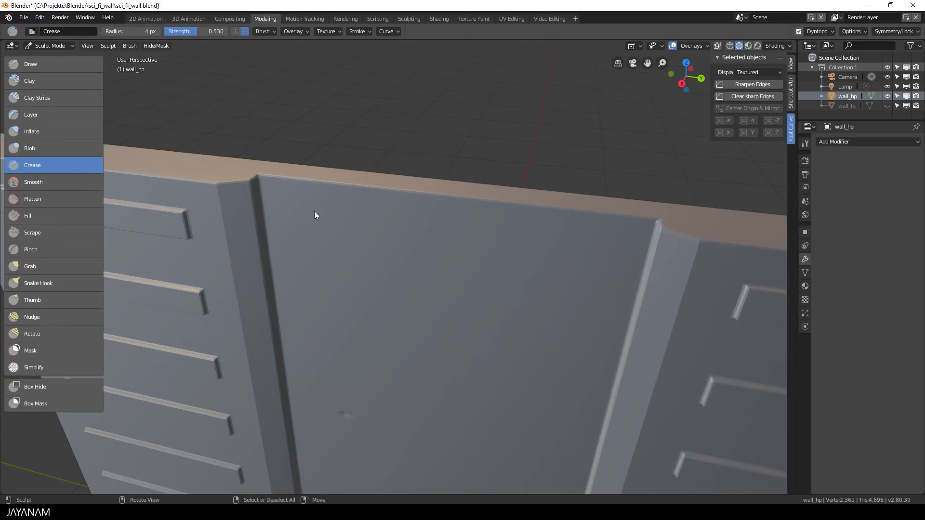
left_click_drag(211, 181, 217, 184)
left_click_drag(248, 179, 263, 185)
Step: Check the brush options and set the Crease brush radius to 22 px
left_click(129, 45)
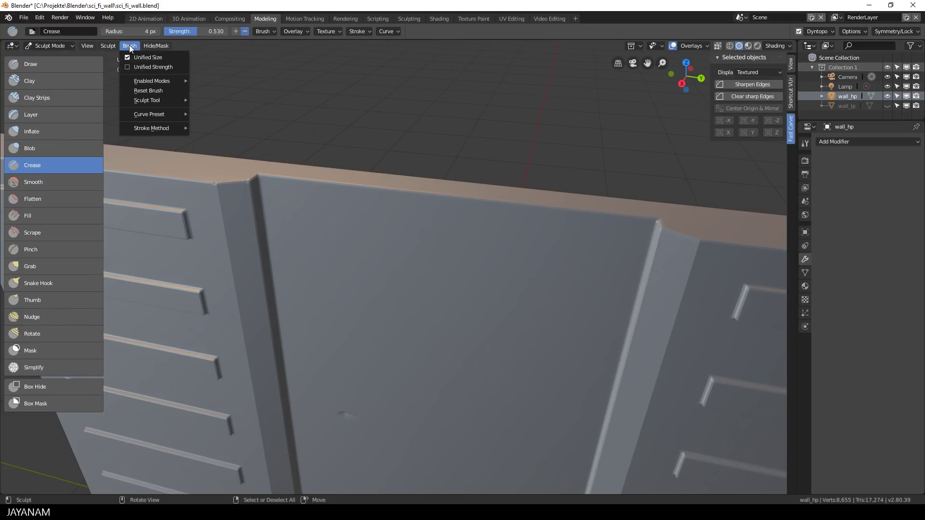
mouse_move(113, 48)
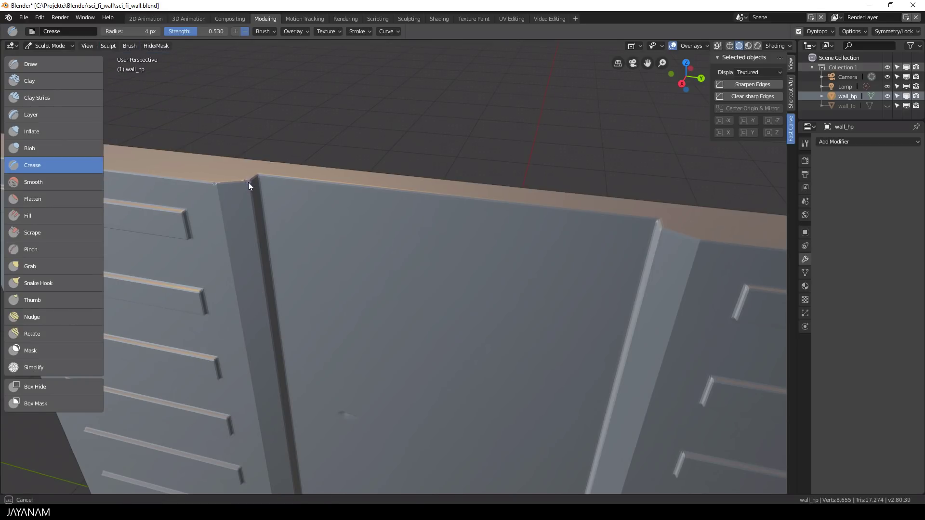
scroll(248, 182, "down", 5)
middle_click_drag(391, 196, 432, 204)
scroll(366, 320, "up", 4)
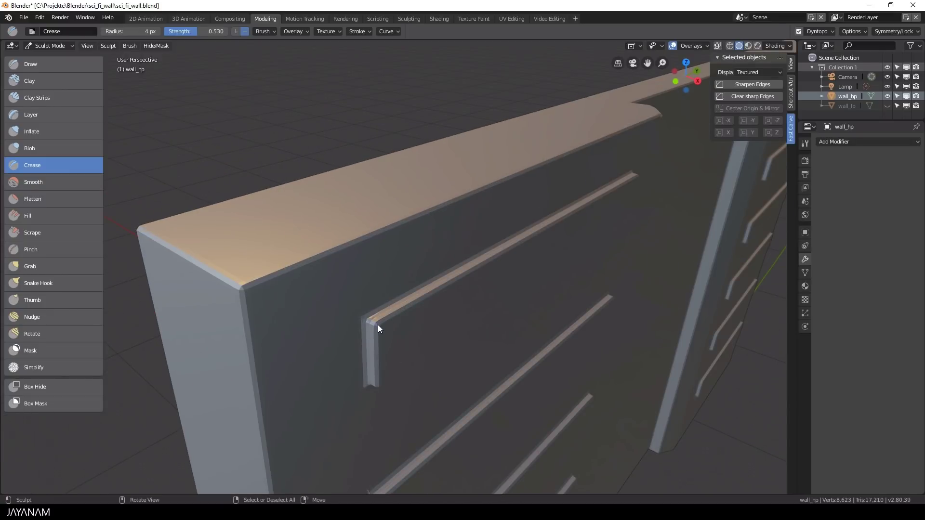
key("f")
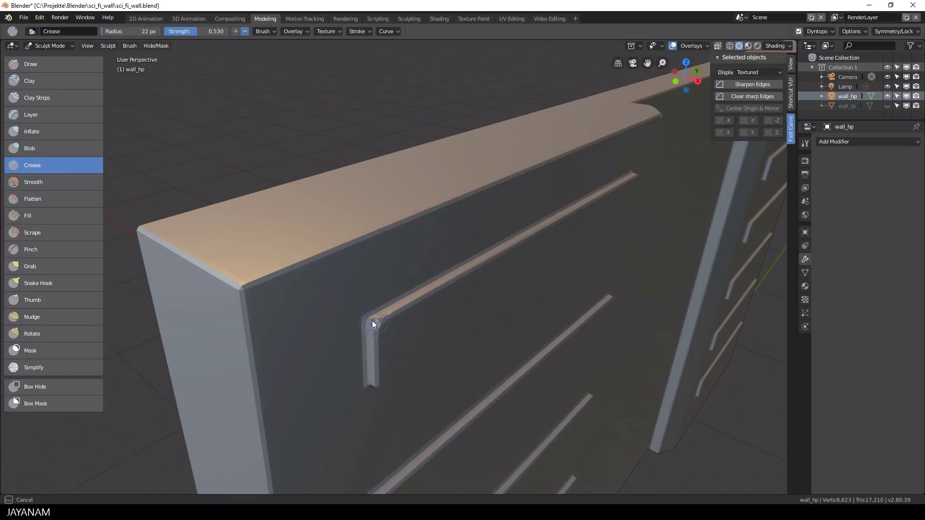
left_click(372, 320)
scroll(371, 320, "down", 5)
mouse_move(371, 320)
middle_mouse_down()
mouse_move(469, 282)
mouse_move(403, 275)
middle_mouse_up()
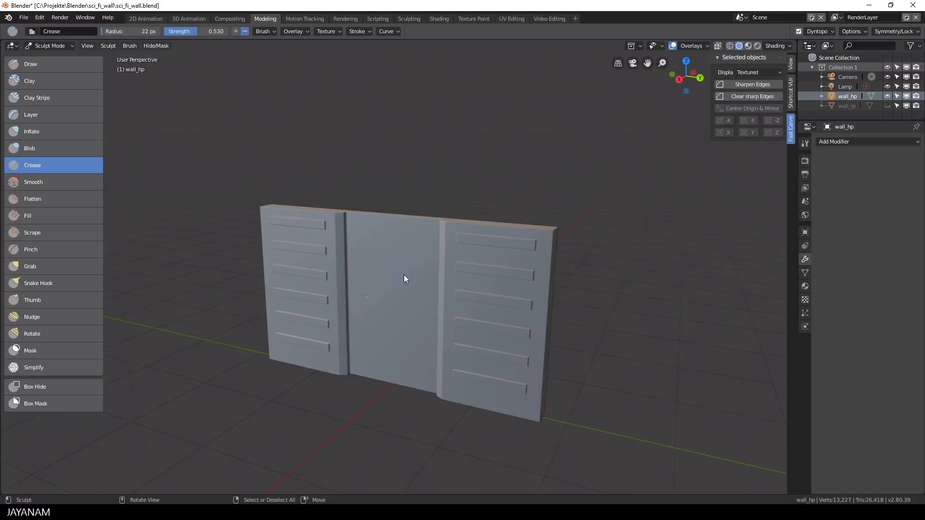
scroll(404, 274, "up", 3)
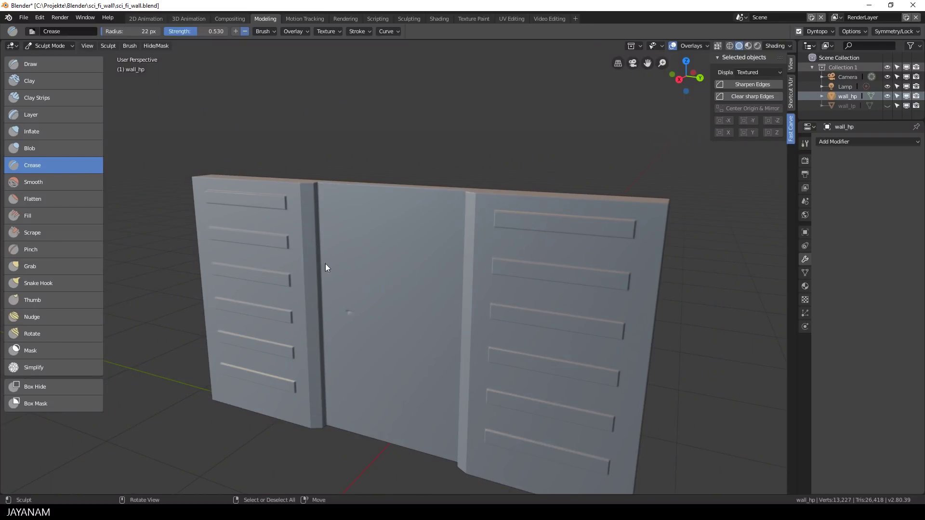
Step: Pick the Inflate brush at 78 px radius and inflate patches of the central panel
left_click(31, 130)
key("f")
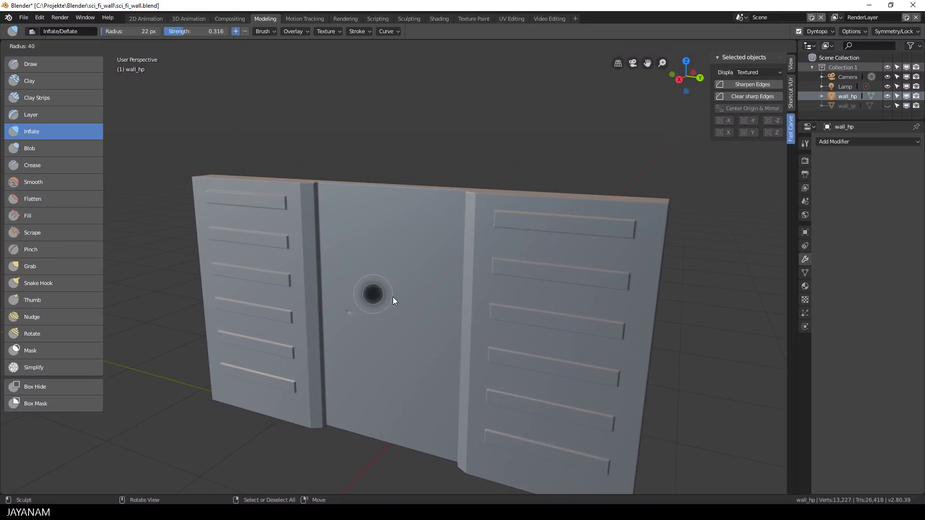
left_click(405, 301)
mouse_move(368, 311)
left_mouse_down()
mouse_move(362, 306)
mouse_move(425, 286)
left_mouse_up()
mouse_move(425, 286)
middle_mouse_down()
mouse_move(417, 255)
mouse_move(345, 279)
middle_mouse_up()
mouse_move(345, 279)
left_mouse_down()
mouse_move(360, 278)
mouse_move(346, 279)
mouse_move(378, 258)
left_mouse_up()
middle_click_drag(379, 261, 363, 292)
mouse_move(365, 292)
left_mouse_down()
mouse_move(357, 303)
mouse_move(384, 266)
mouse_move(395, 294)
mouse_move(380, 320)
mouse_move(418, 294)
mouse_move(407, 281)
left_mouse_up()
Step: Inflate further areas of the wall from oblique and frontal views
mouse_move(407, 282)
middle_mouse_down()
mouse_move(381, 267)
mouse_move(317, 300)
middle_mouse_up()
mouse_move(317, 301)
left_mouse_down()
mouse_move(331, 325)
mouse_move(342, 304)
left_mouse_up()
mouse_move(342, 304)
middle_mouse_down()
mouse_move(432, 197)
mouse_move(434, 211)
middle_mouse_up()
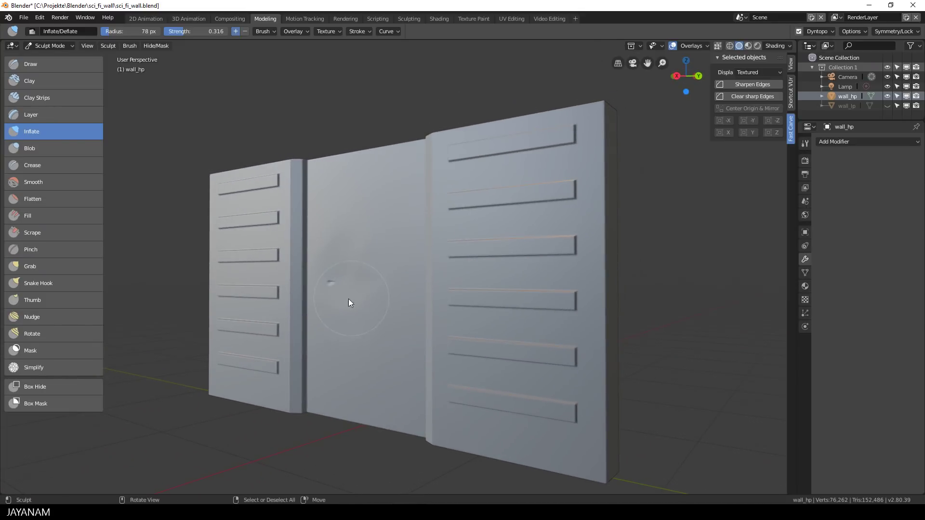
mouse_move(349, 302)
left_mouse_down()
mouse_move(311, 305)
mouse_move(424, 260)
left_mouse_up()
middle_click_drag(424, 260, 456, 268)
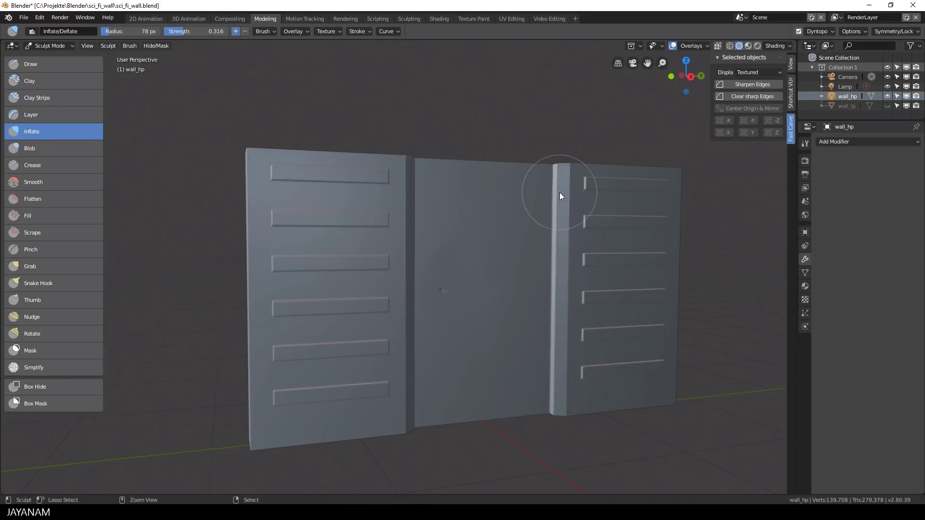
middle_click_drag(558, 197, 310, 244)
scroll(403, 295, "up", 3)
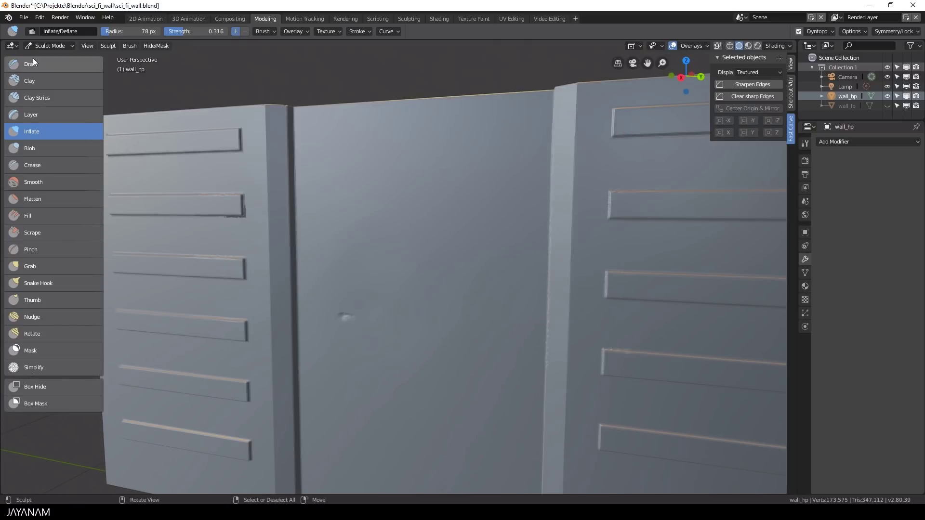
scroll(222, 187, "up", 2)
Step: Switch back to the Crease brush and sharpen a slot corner on the left panel
key("shift+c")
key("s")
key("shift+c")
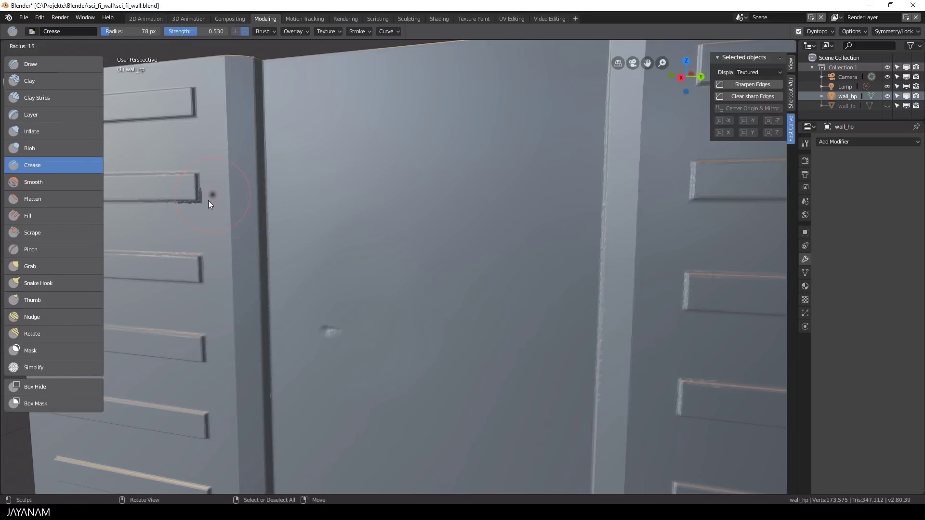
mouse_move(207, 201)
left_mouse_down()
mouse_move(192, 206)
mouse_move(198, 186)
left_mouse_up()
scroll(198, 186, "up", 2)
middle_click_drag(198, 186, 348, 199, "shift")
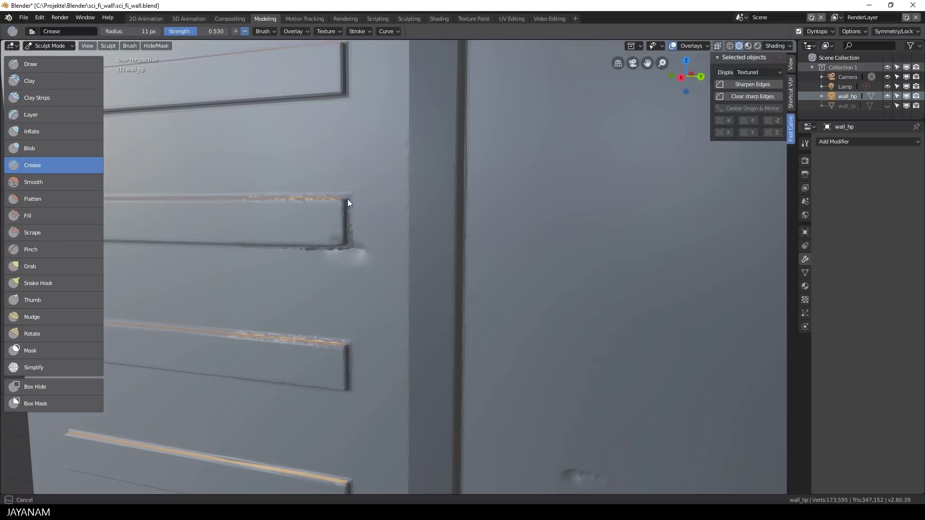
scroll(465, 282, "down", 6)
scroll(469, 282, "up", 2)
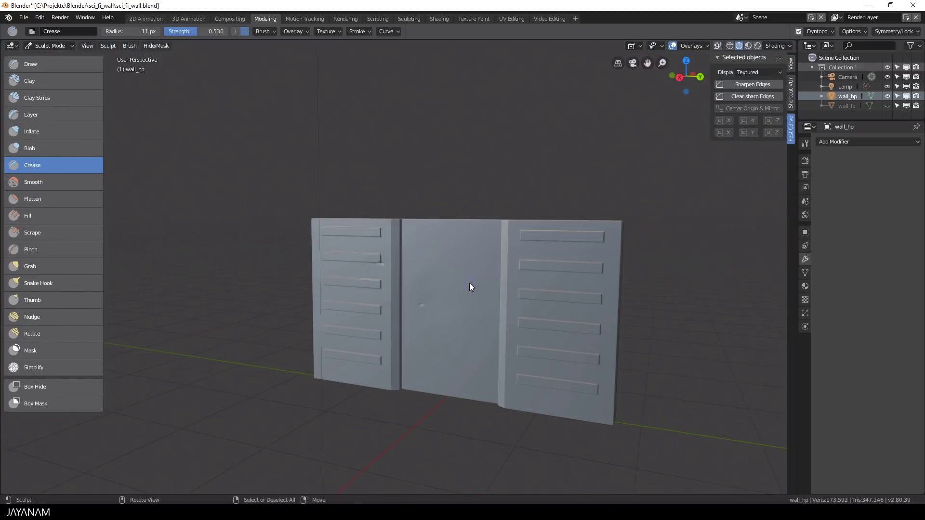
middle_click_drag(469, 282, 450, 280)
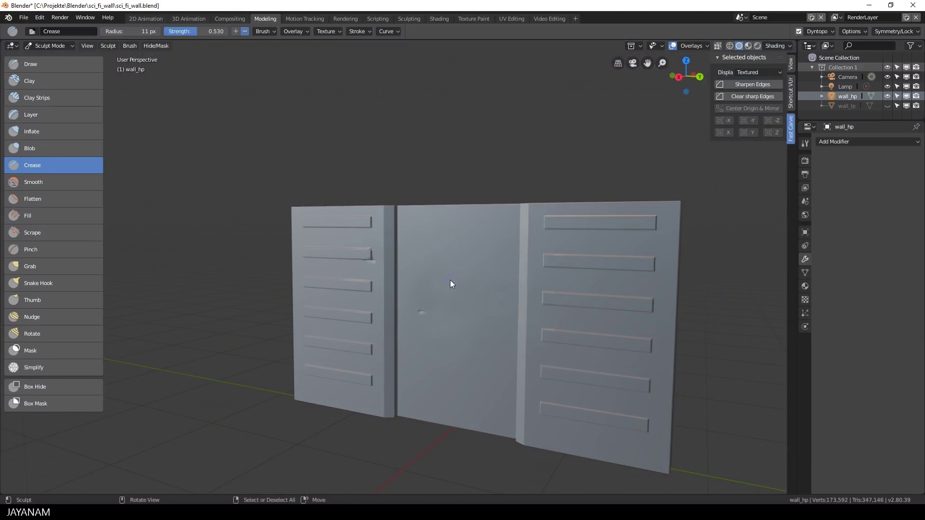
key("ctrl+Tab")
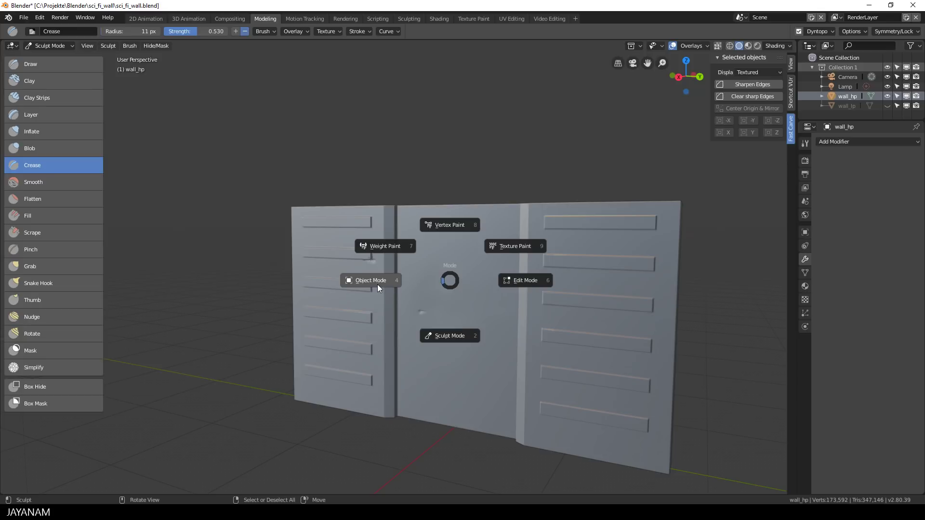
Step: Return Blender to Object Mode and orbit the view of the high-poly wall
left_click(378, 284)
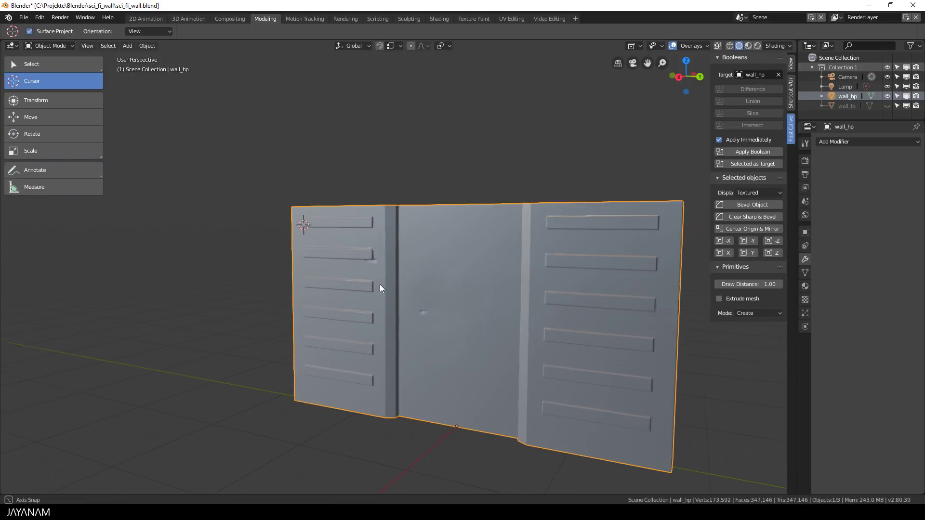
middle_click_drag(380, 285, 418, 239)
scroll(420, 233, "up", 2)
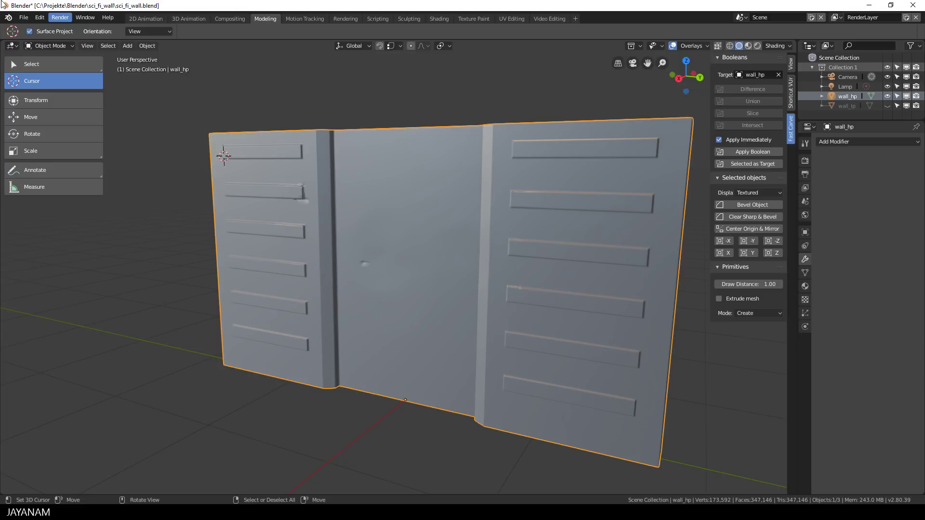
Step: Export the selected wall as a Mesh-only, Selected Objects FBX named sci_fi_wall_hp.fbx
left_click(23, 18)
mouse_move(58, 207)
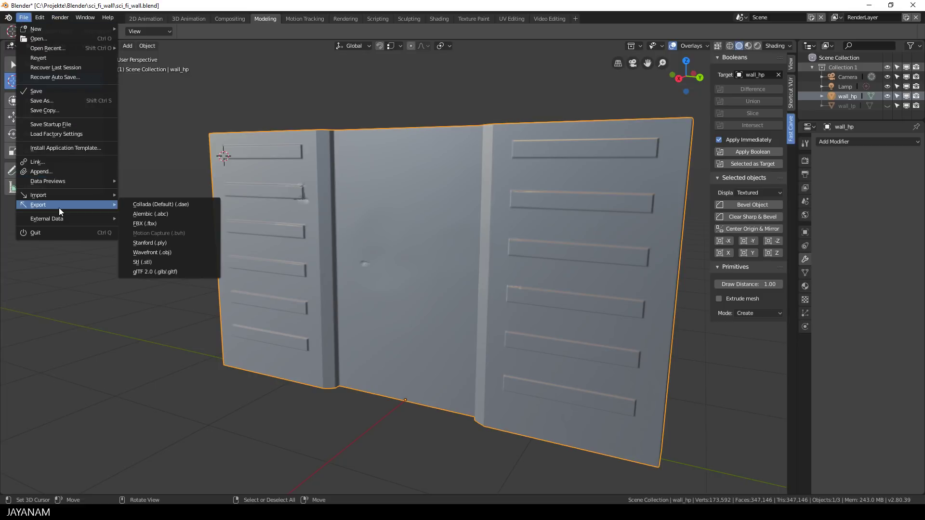
left_click(188, 222)
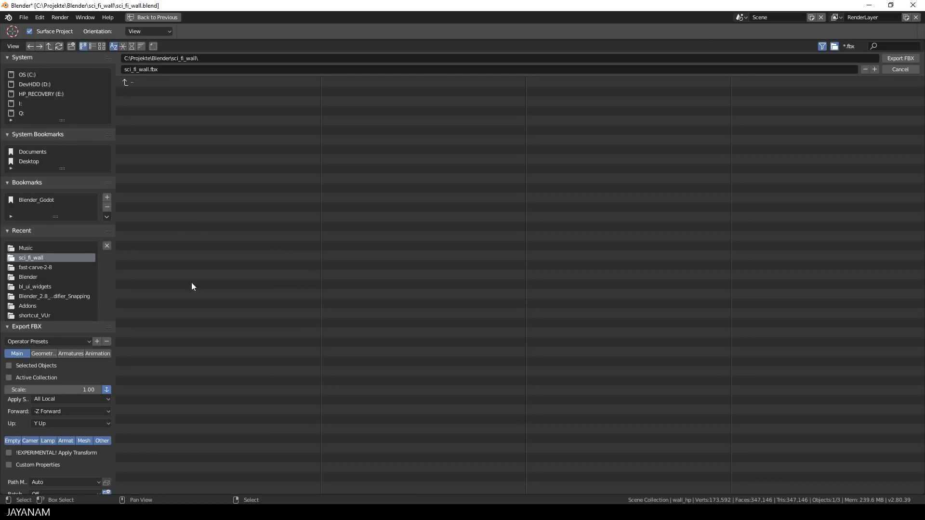
left_click(84, 441)
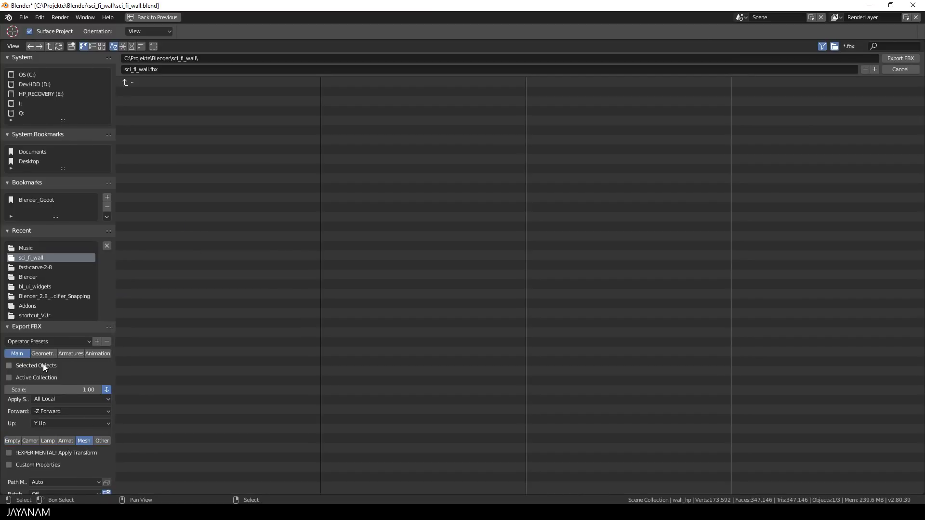
left_click(10, 366)
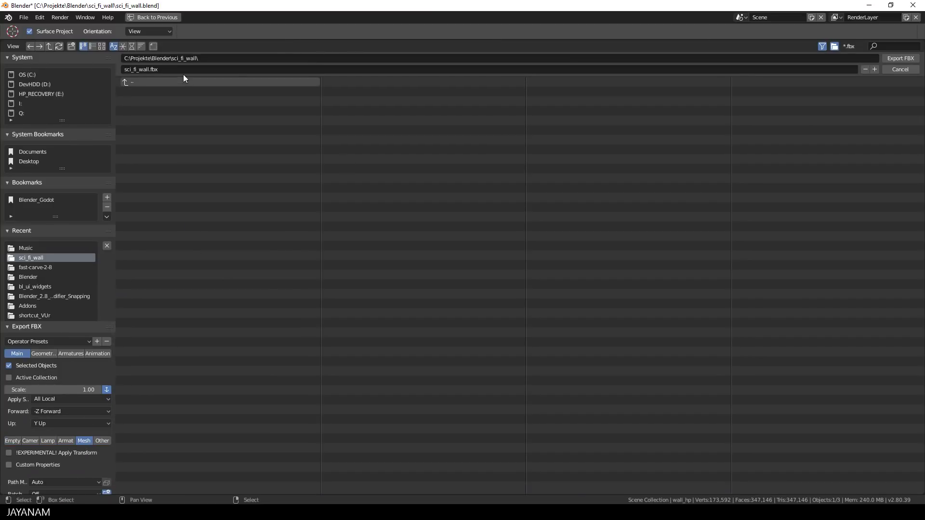
left_click(157, 68)
double_click(140, 68)
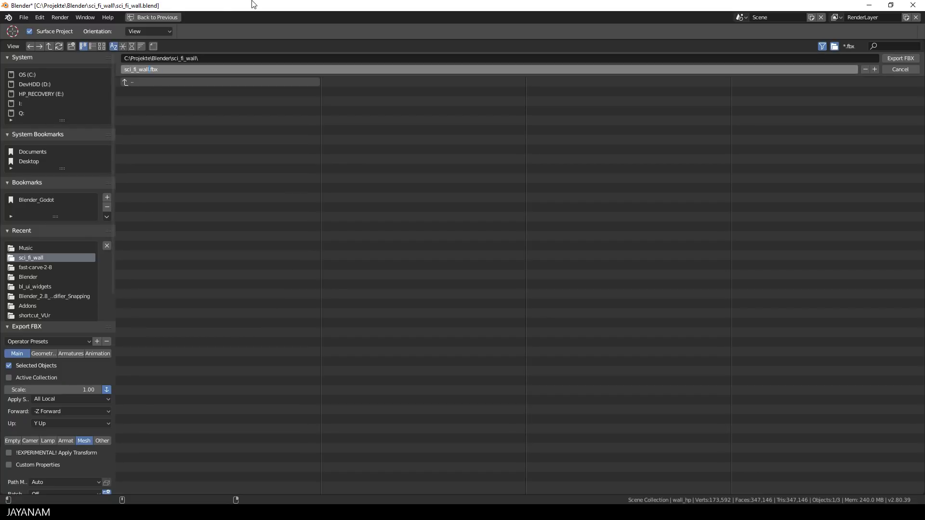
type("_hp")
key("Return")
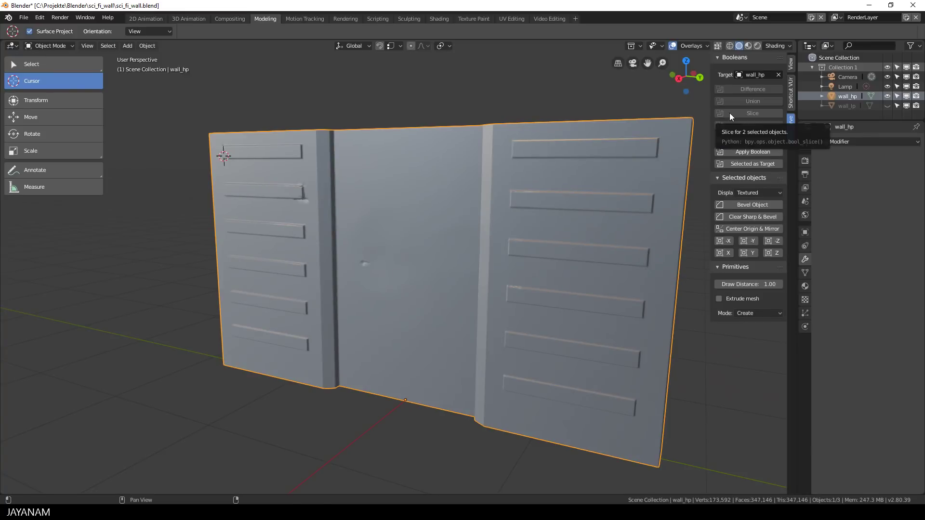
Step: Hide the high-poly wall, show the low-poly wall and select it
left_click(887, 96)
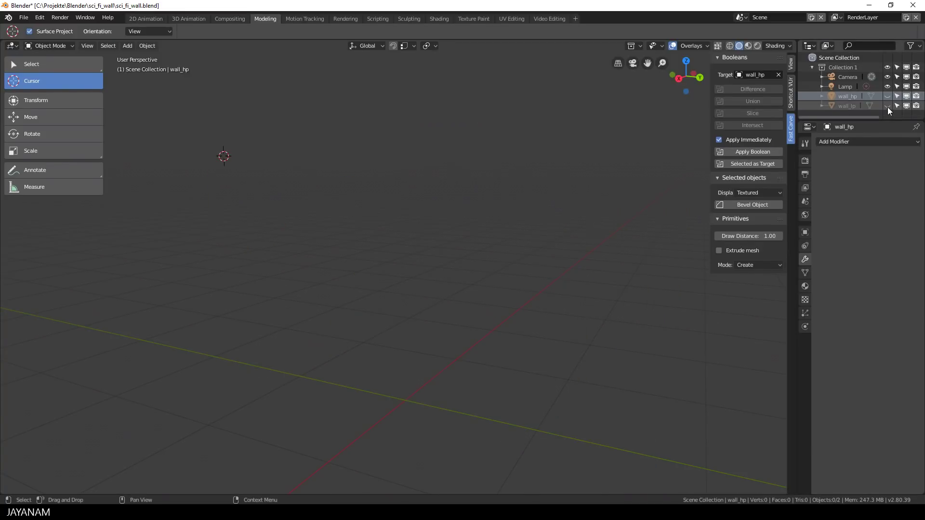
left_click(888, 105)
right_click(499, 217)
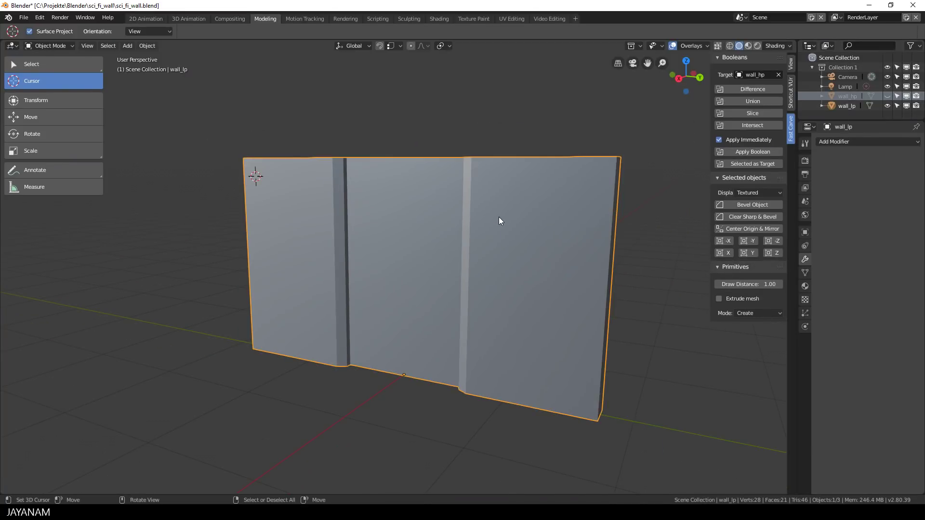
Step: Export the low-poly wall as an FBX named sci_fi_wall_lp.fbx
left_click(23, 17)
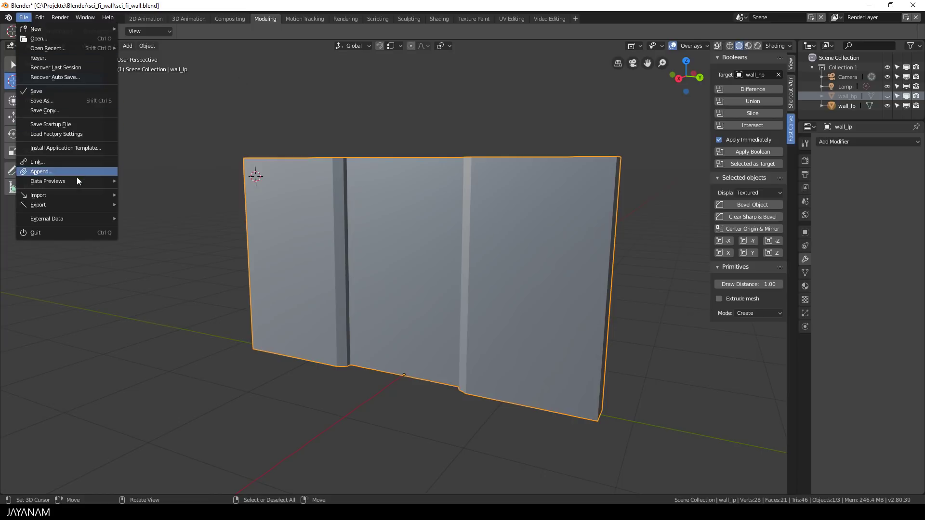
mouse_move(73, 205)
left_click(166, 221)
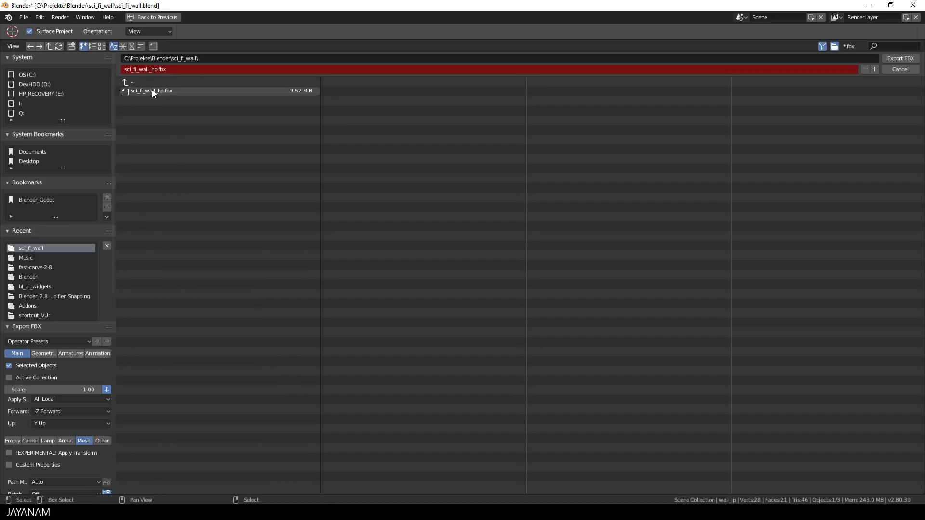
left_click(153, 69)
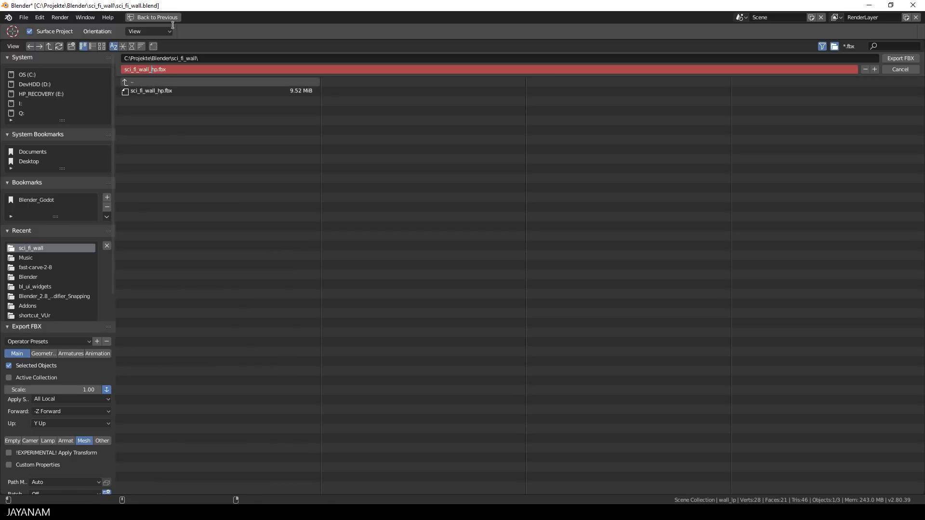
key("Delete")
type("l")
key("Return")
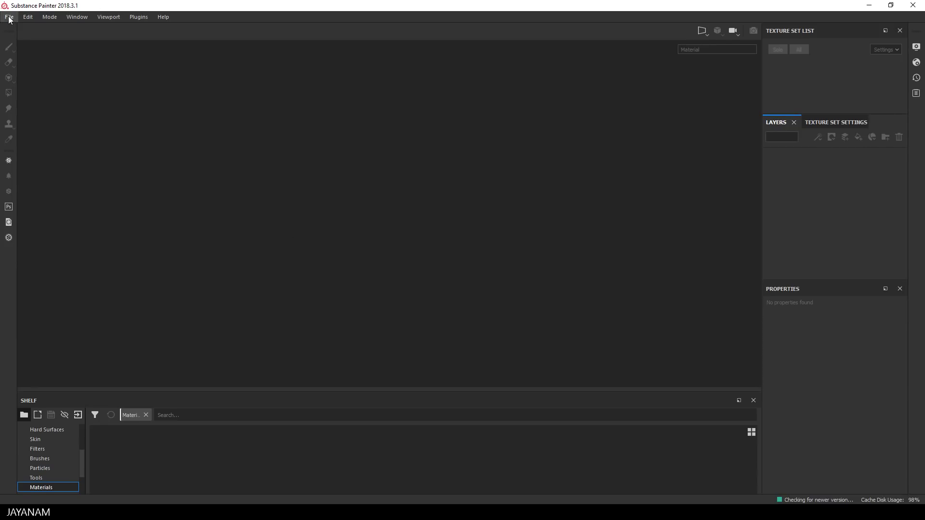
Step: Create a new project from sci_fi_wall_lp.fbx with the Unity 5 template at 2048
left_click(10, 16)
left_click(17, 28)
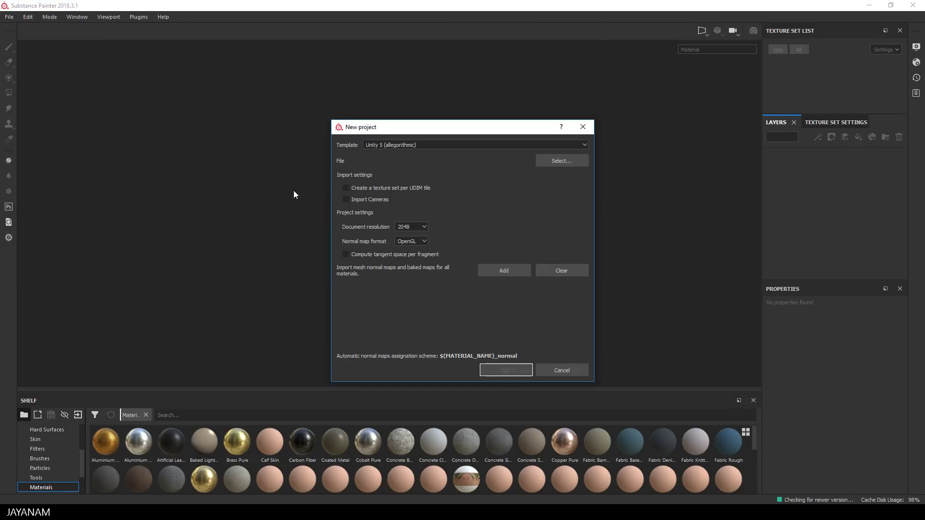
left_click(570, 163)
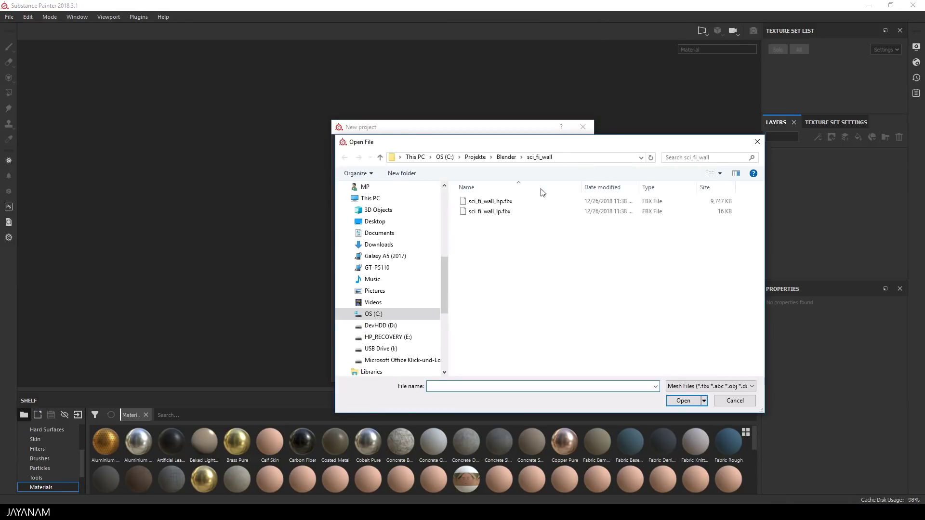
left_click(495, 212)
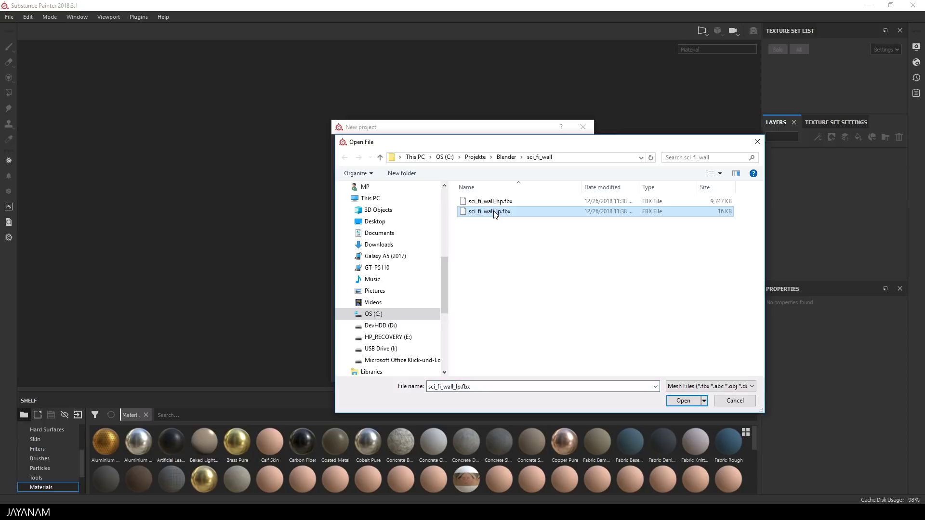
left_click(682, 400)
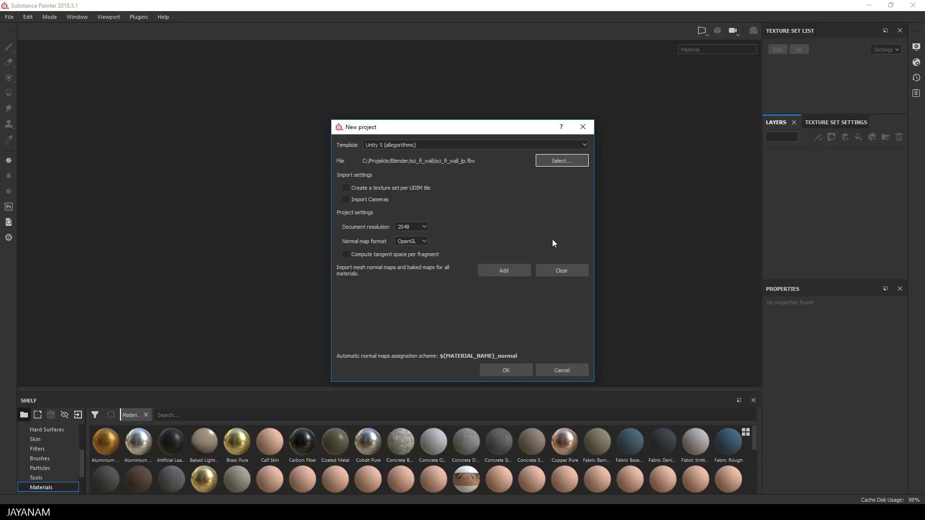
left_click(519, 373)
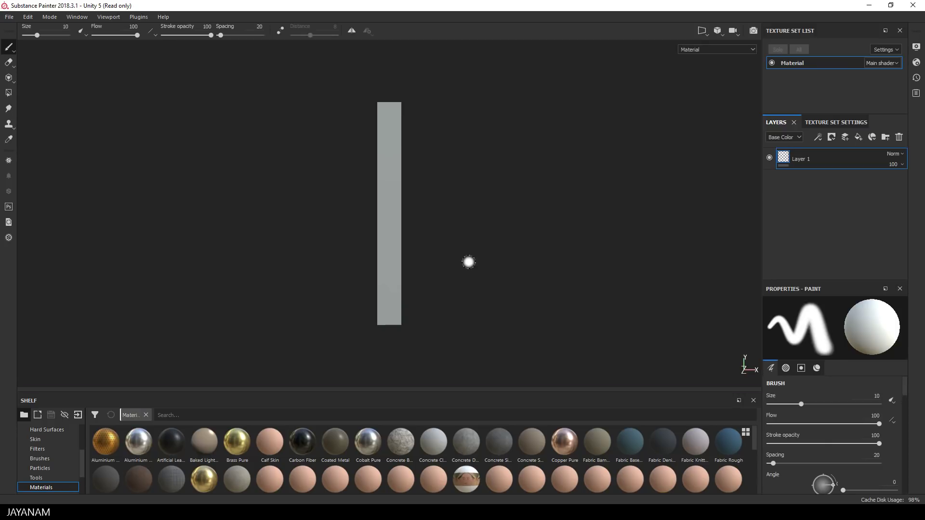
Step: Orbit to a front view of the wall, then switch briefly to Polygon Fill and back to the Paint brush
left_click_drag(580, 233, 224, 242, "alt")
left_click(8, 94)
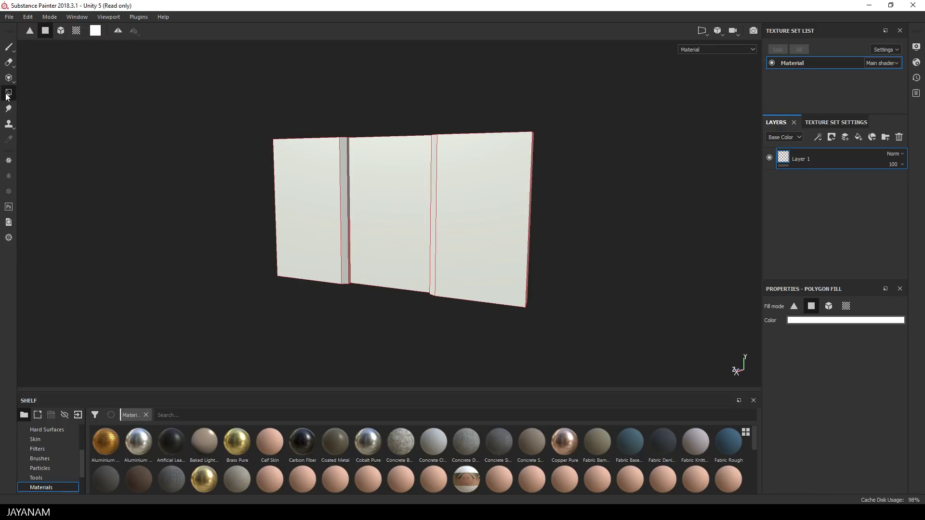
left_click(9, 48)
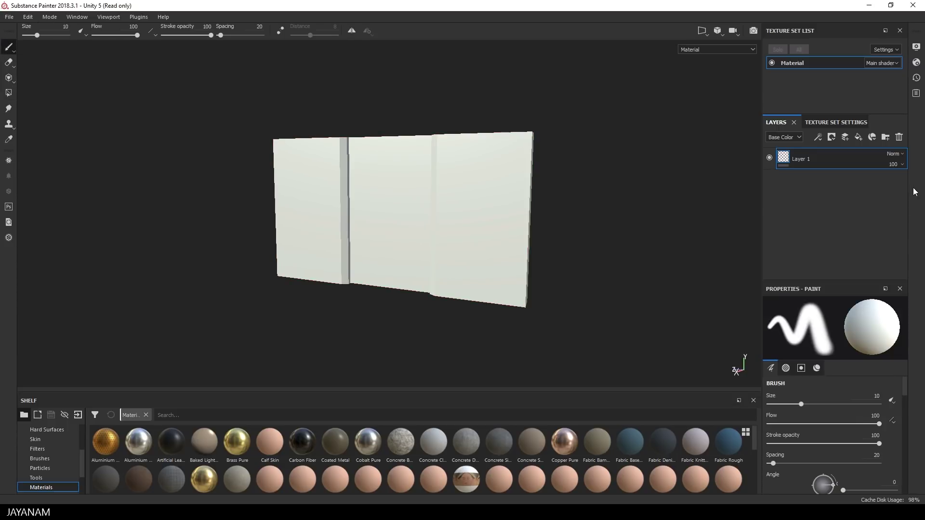
Step: In the Bake Mesh Maps options, exclude the ID map and add sci_fi_wall_hp.fbx as the high-poly mesh
left_click(831, 121)
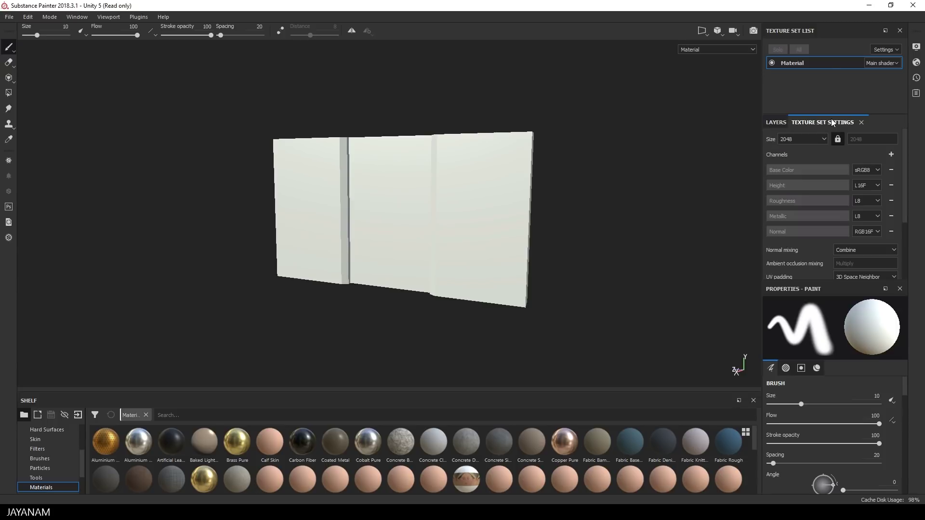
scroll(870, 235, "down", 2)
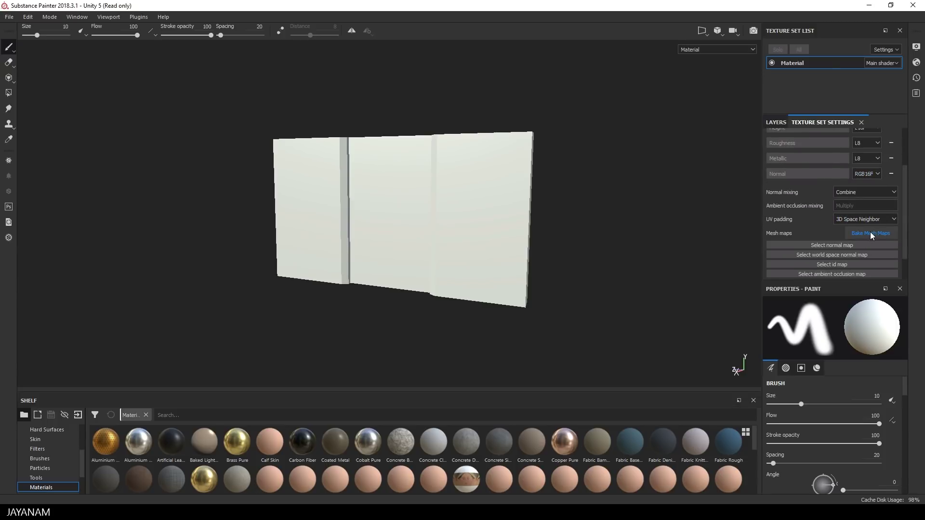
left_click(870, 233)
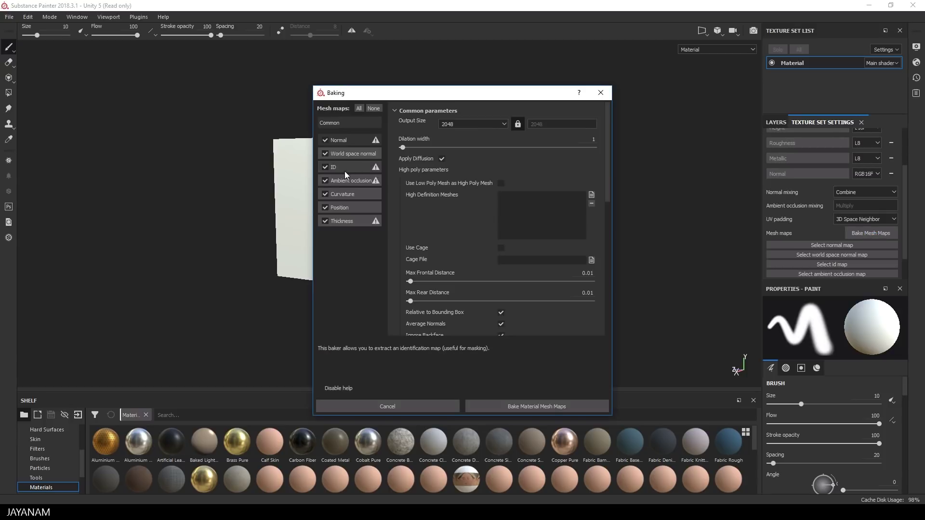
left_click(325, 167)
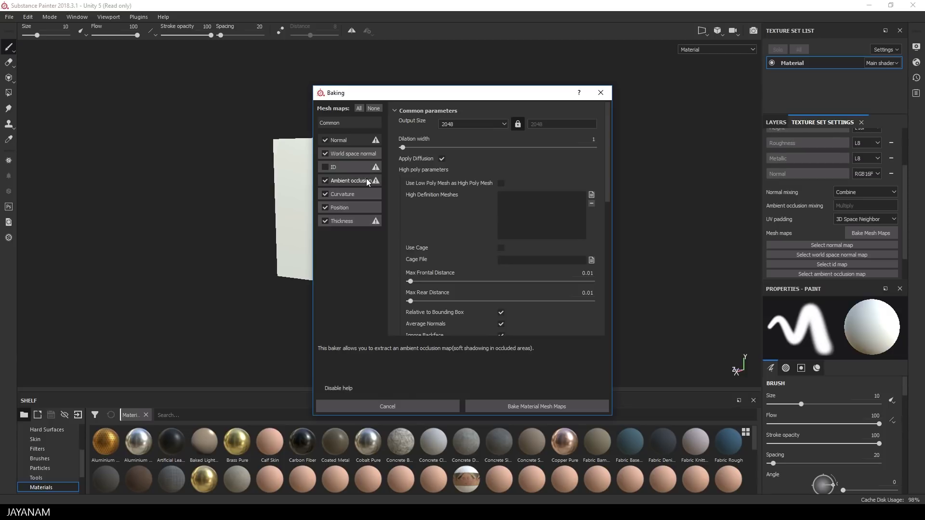
left_click(591, 195)
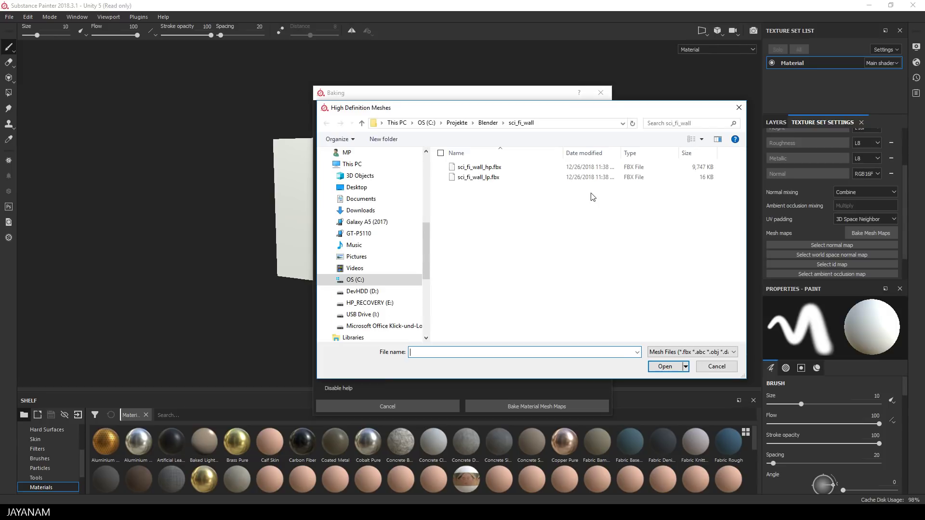
left_click(491, 169)
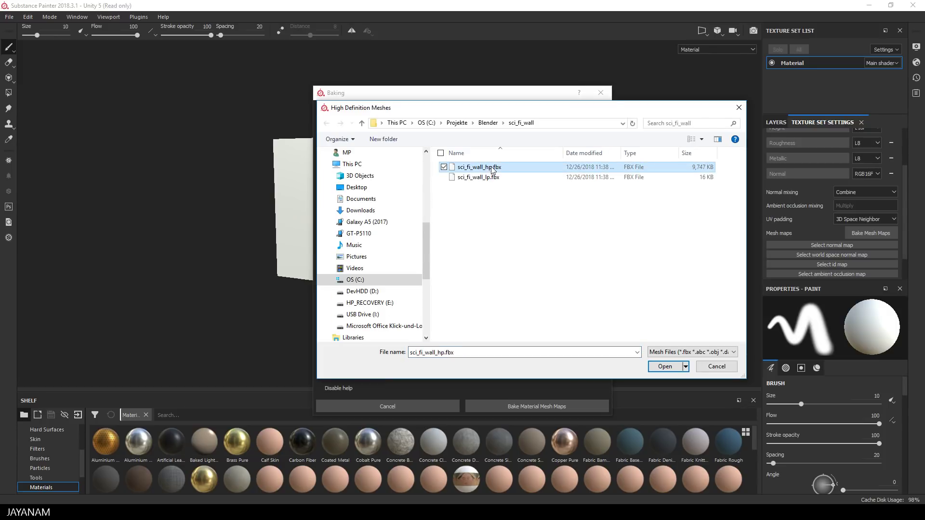
left_click(664, 366)
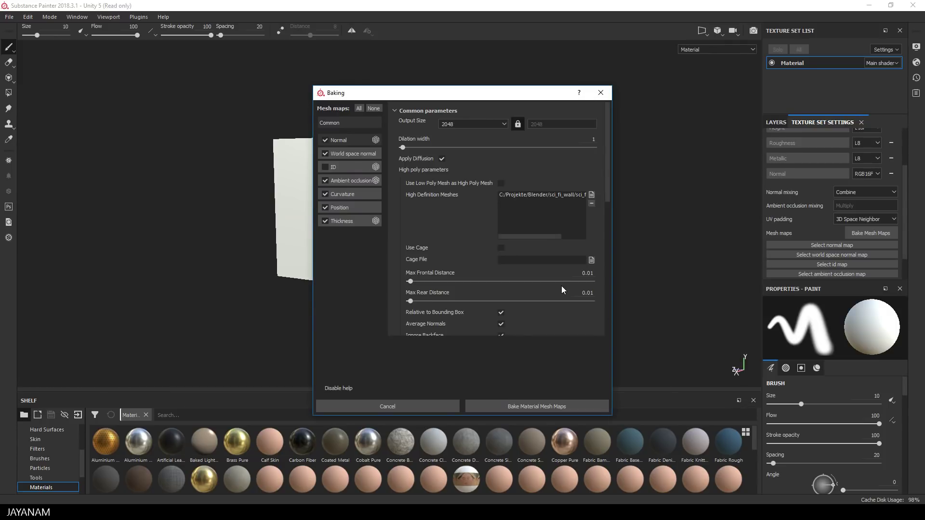
Step: Set frontal and rear distances to 0.2, disable Average Normals, choose Subsampling 2x2, and bake
left_click(596, 273)
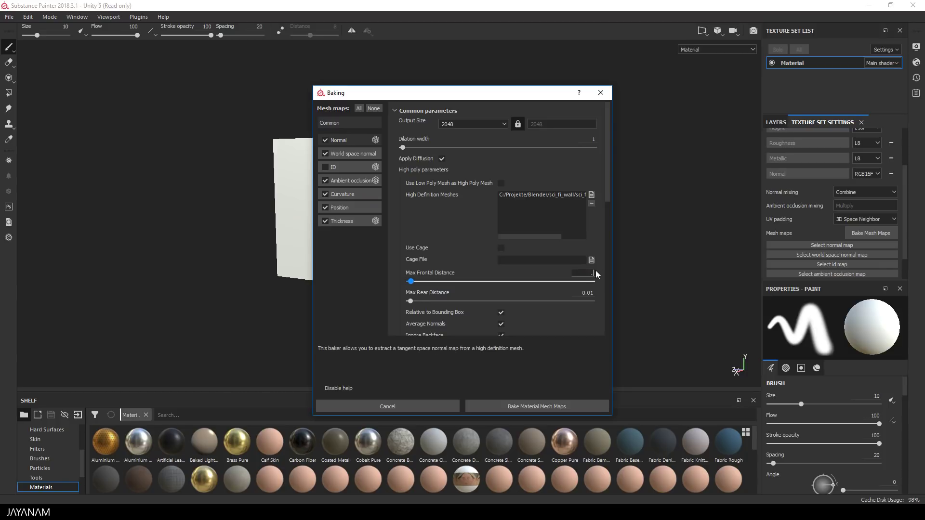
type("0.2")
key("Tab")
type("0.2")
key("Tab")
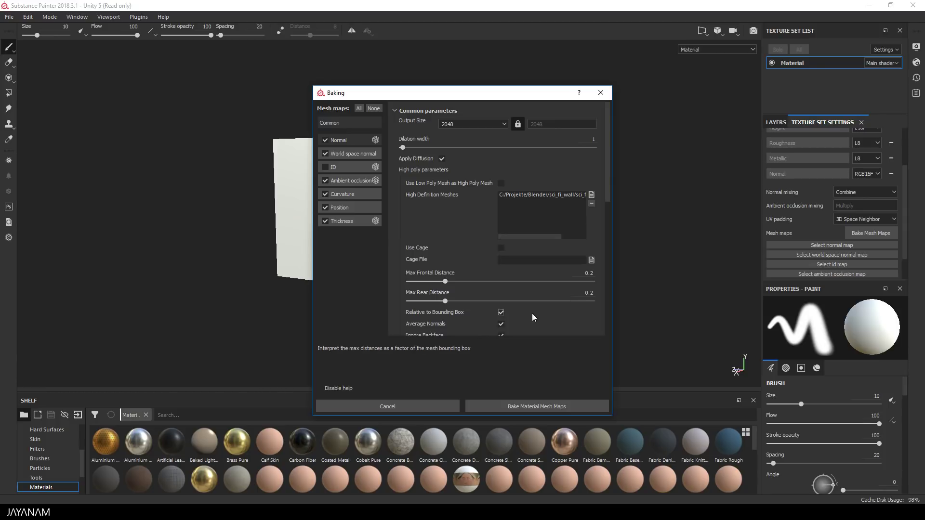
left_click_drag(610, 187, 608, 236)
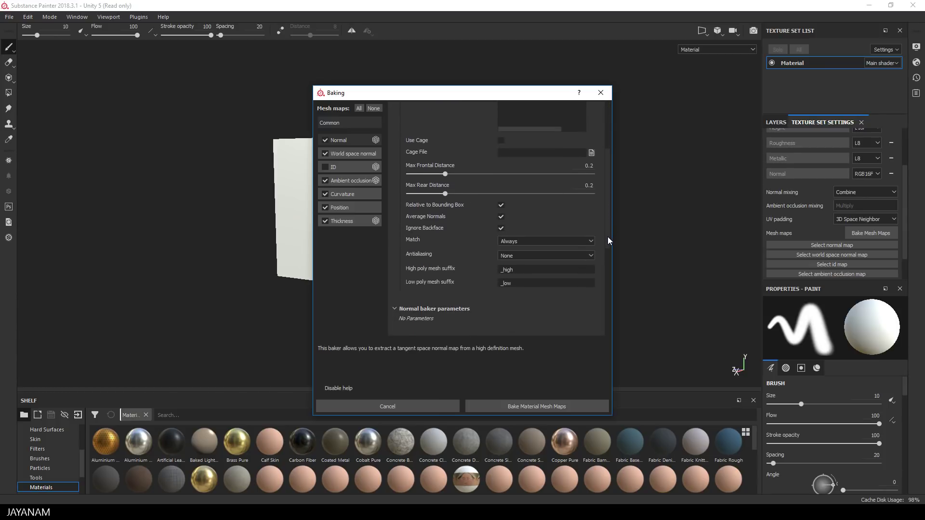
left_click(501, 216)
left_click(517, 257)
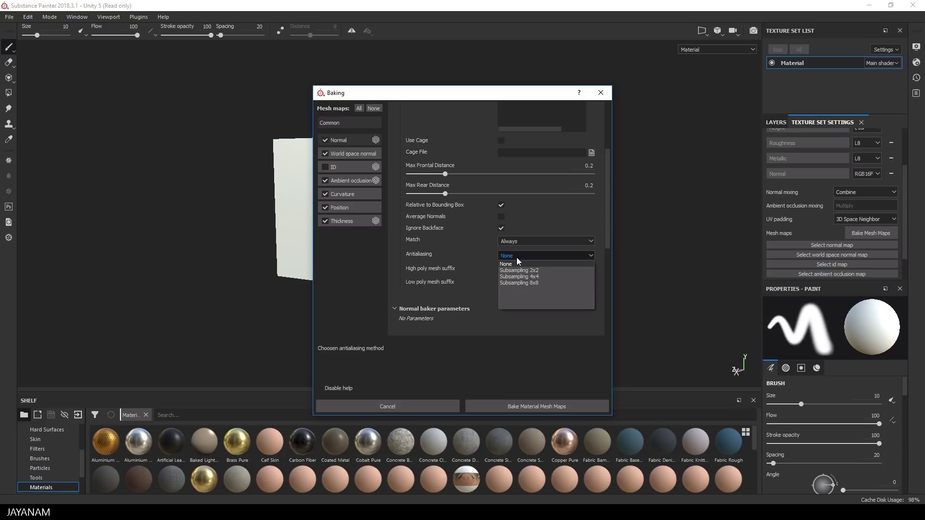
left_click(526, 270)
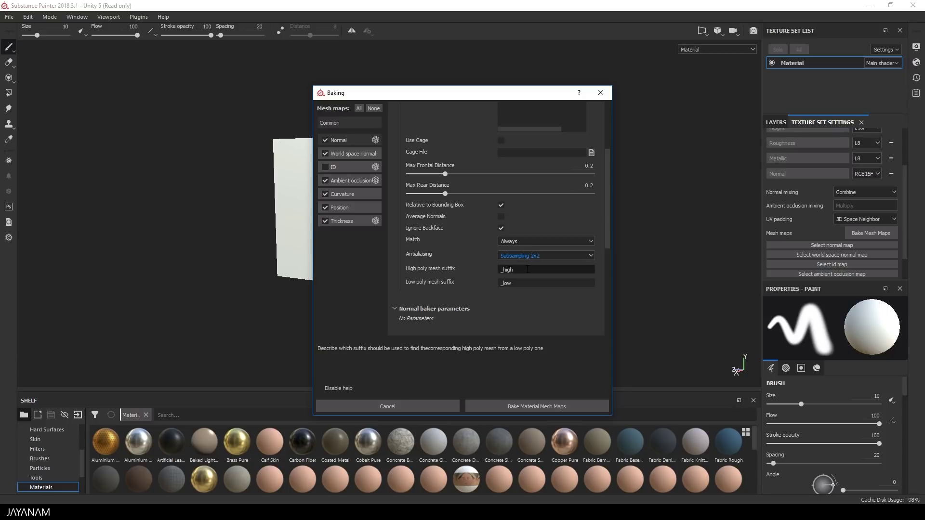
left_click(531, 406)
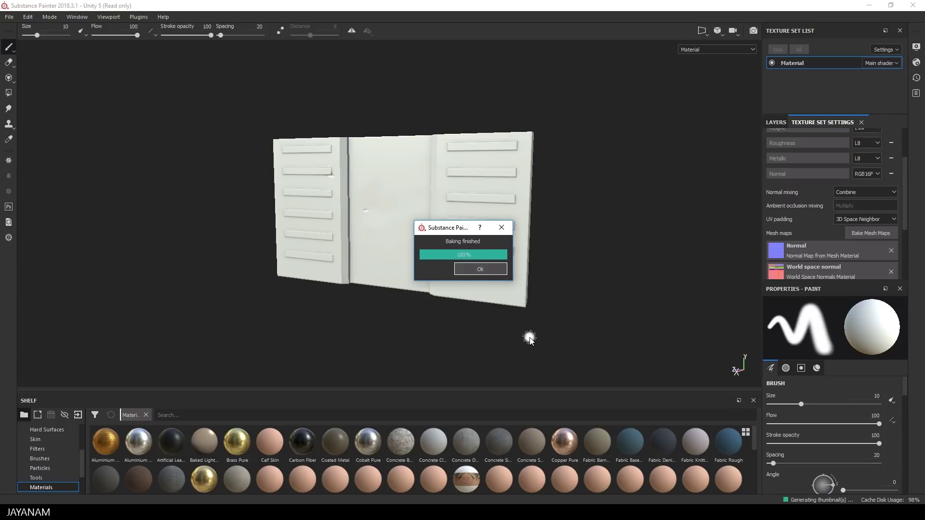
Step: Orbit the baked wall and rotate the environment light to inspect the slot grooves
mouse_move(528, 337)
left_mouse_down("alt")
mouse_move(586, 252)
mouse_move(634, 206)
mouse_move(573, 237)
mouse_move(545, 266)
mouse_move(564, 233)
mouse_move(555, 251)
mouse_move(557, 241)
left_mouse_up("alt")
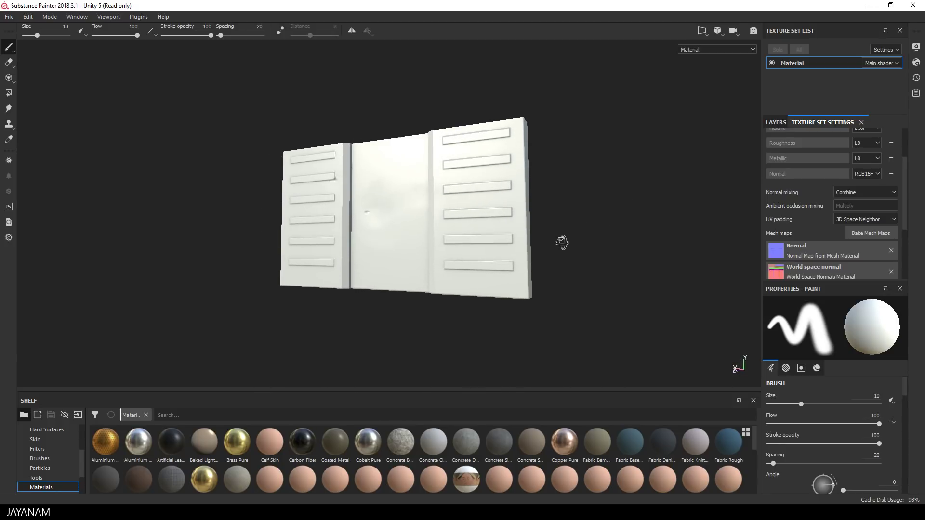
mouse_move(374, 210)
right_mouse_down("shift")
mouse_move(385, 206)
mouse_move(357, 205)
mouse_move(392, 201)
right_mouse_up("shift")
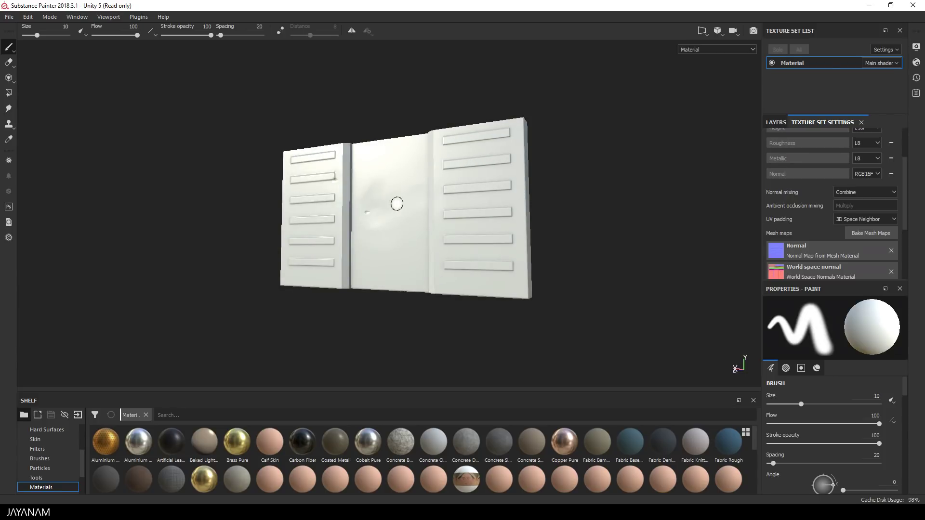
mouse_move(392, 201)
left_mouse_down("alt")
mouse_move(595, 221)
mouse_move(643, 216)
mouse_move(629, 237)
mouse_move(650, 240)
mouse_move(507, 248)
mouse_move(394, 229)
mouse_move(390, 196)
left_mouse_up("alt")
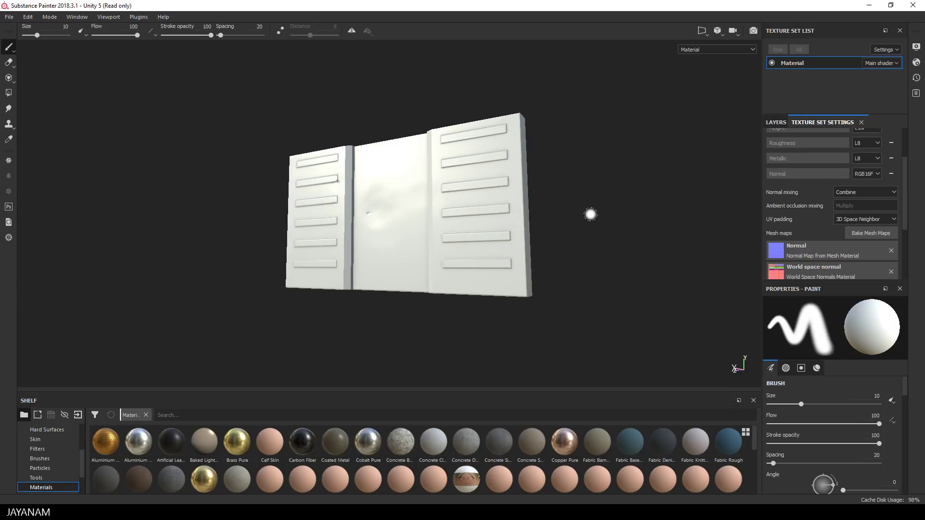
Step: Drag Steel Medieval Stylized from the Smart materials shelf onto the layer stack and inspect the panel
left_click(784, 123)
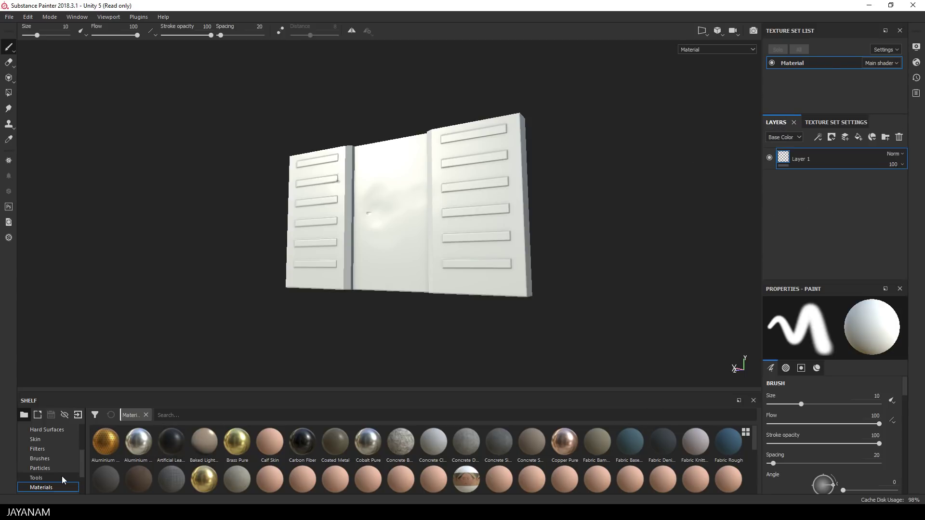
scroll(61, 476, "down", 1)
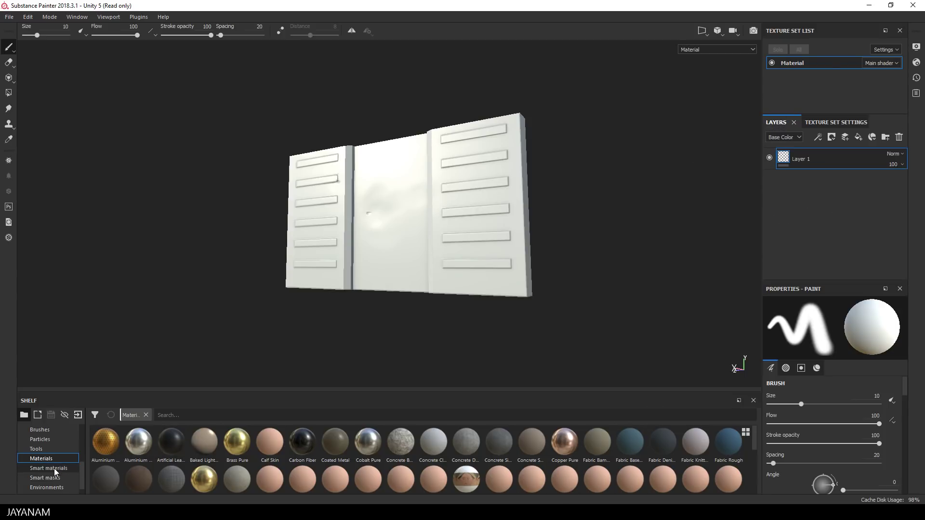
left_click(54, 468)
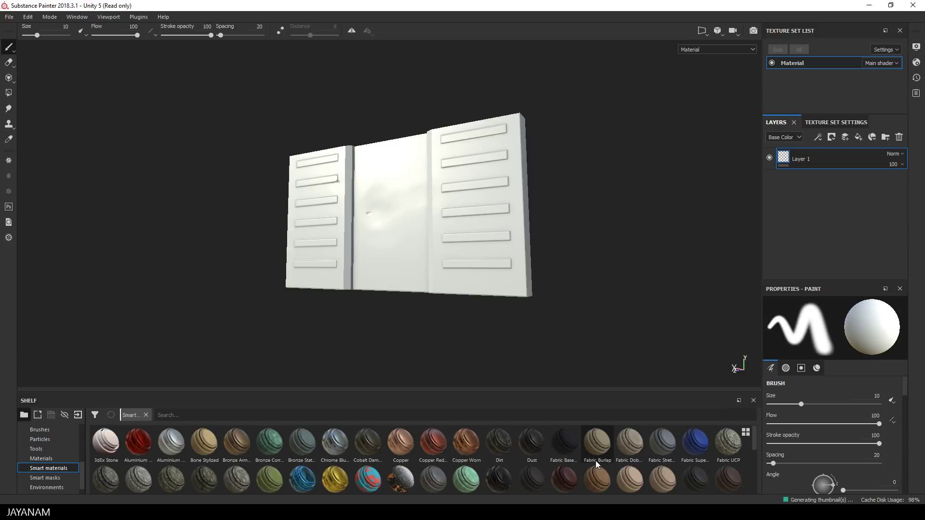
scroll(596, 461, "down", 5)
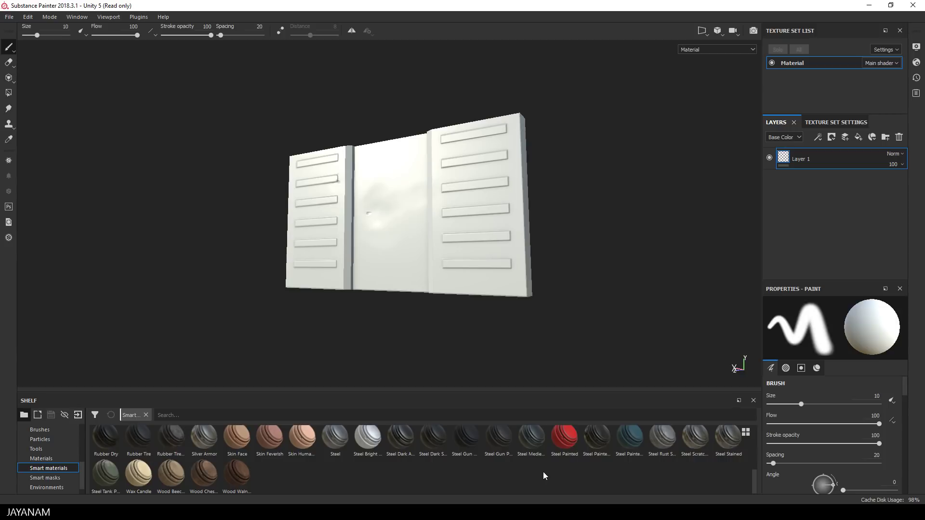
mouse_move(536, 445)
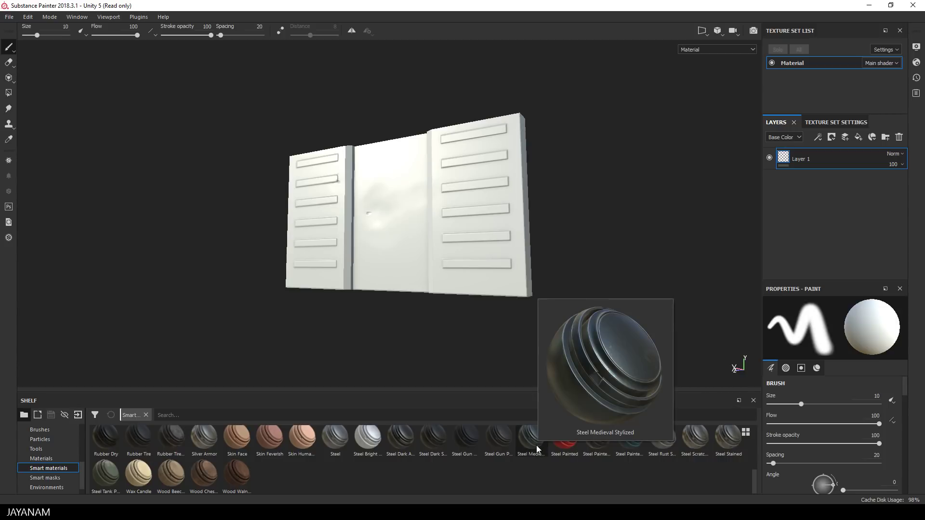
left_click_drag(536, 445, 839, 150)
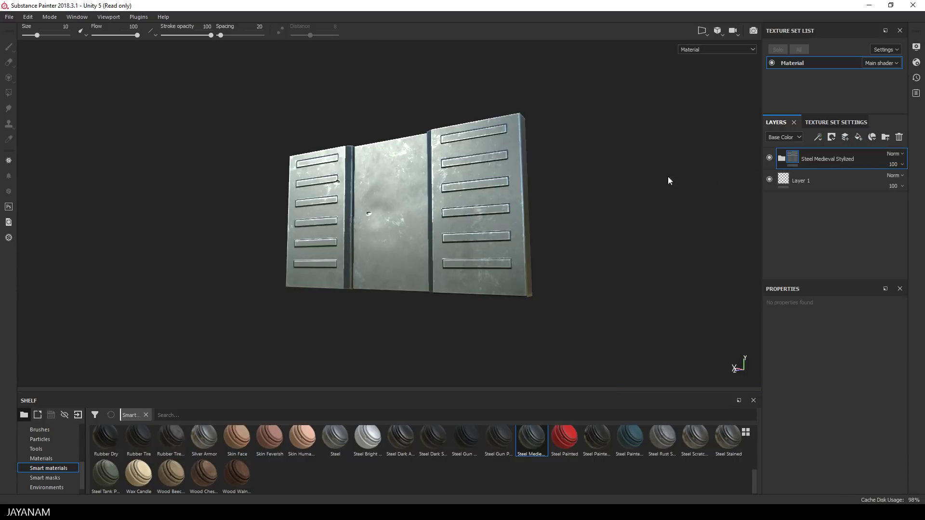
left_click_drag(631, 173, 597, 198, "alt")
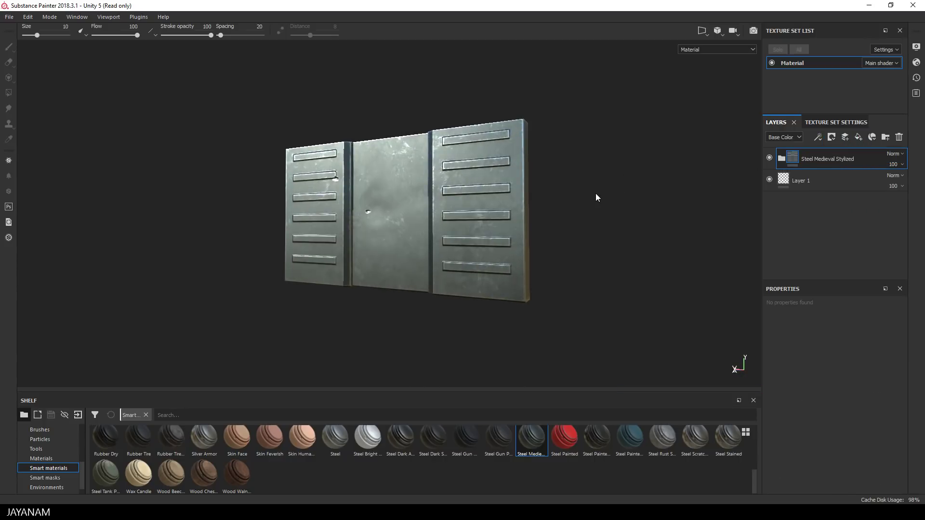
right_click_drag(597, 198, 621, 182, "shift")
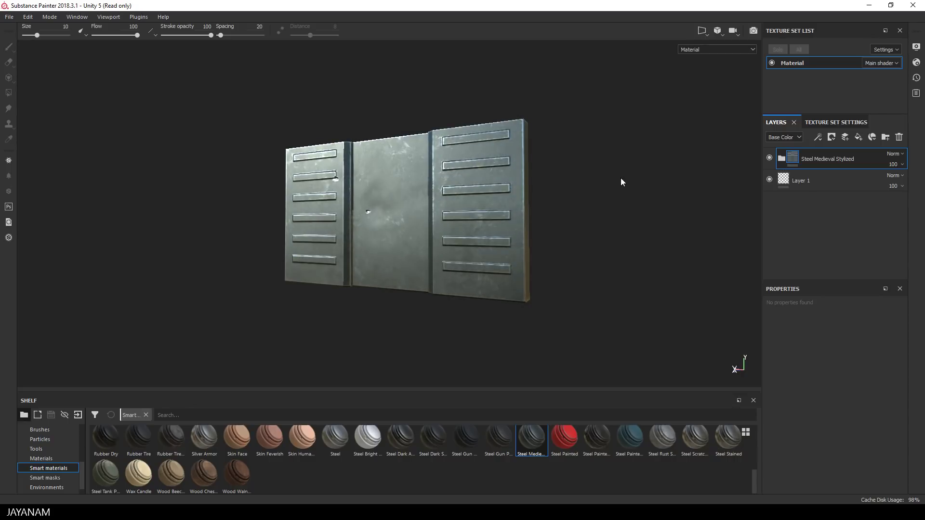
mouse_move(621, 182)
left_mouse_down("alt")
mouse_move(611, 223)
mouse_move(737, 175)
mouse_move(620, 187)
mouse_move(623, 181)
left_mouse_up("alt")
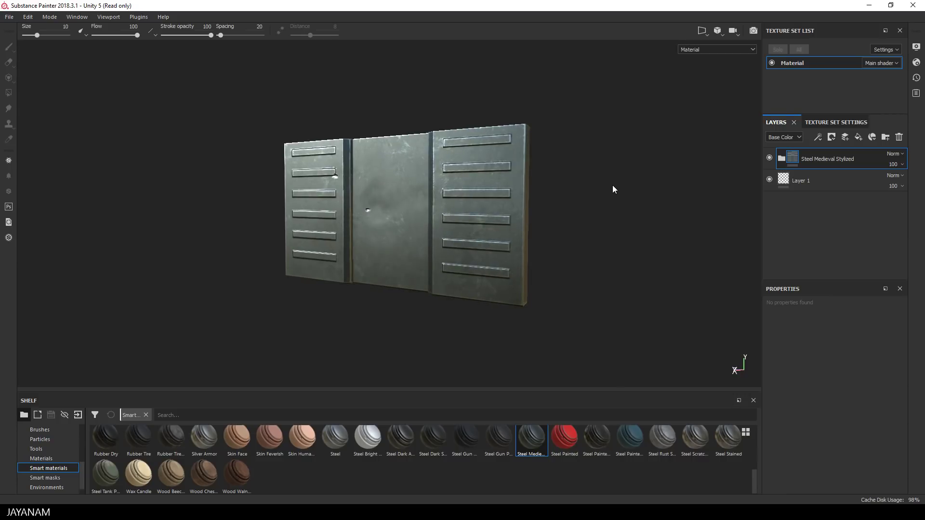
Step: Add the Steel Painted Clearcoat smart material as a layer and expand its folder
mouse_move(600, 435)
left_mouse_down()
mouse_move(841, 198)
mouse_move(840, 149)
left_mouse_up()
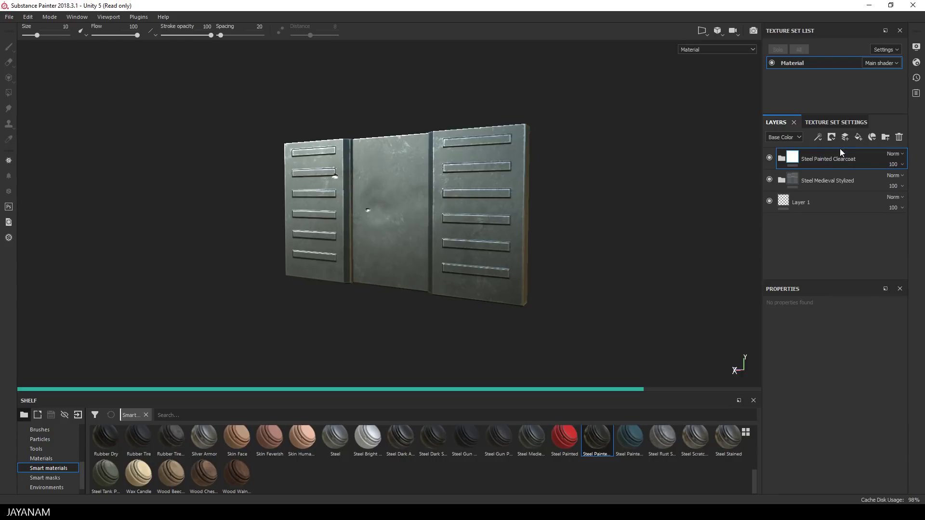
mouse_move(611, 182)
left_mouse_down("alt")
mouse_move(700, 163)
mouse_move(620, 169)
mouse_move(628, 171)
left_mouse_up("alt")
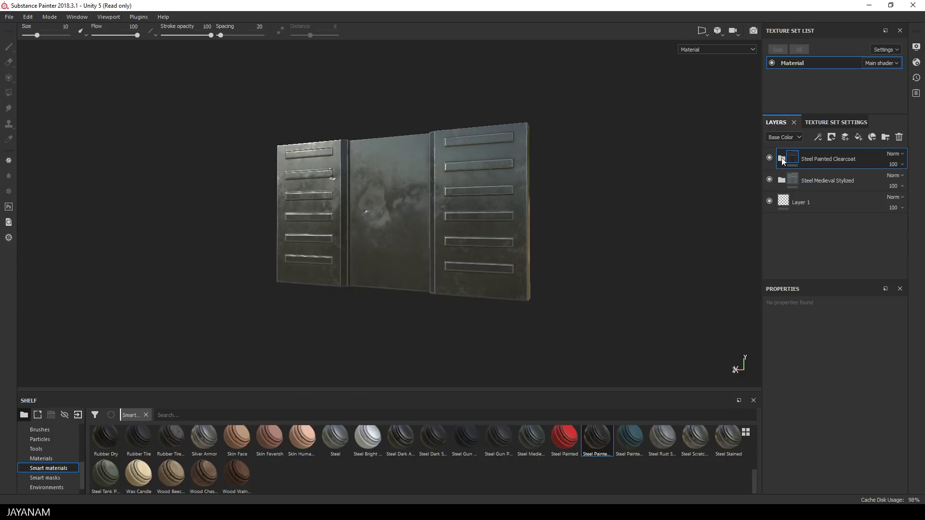
left_click(782, 158)
scroll(846, 220, "down", 2)
scroll(847, 225, "down", 1)
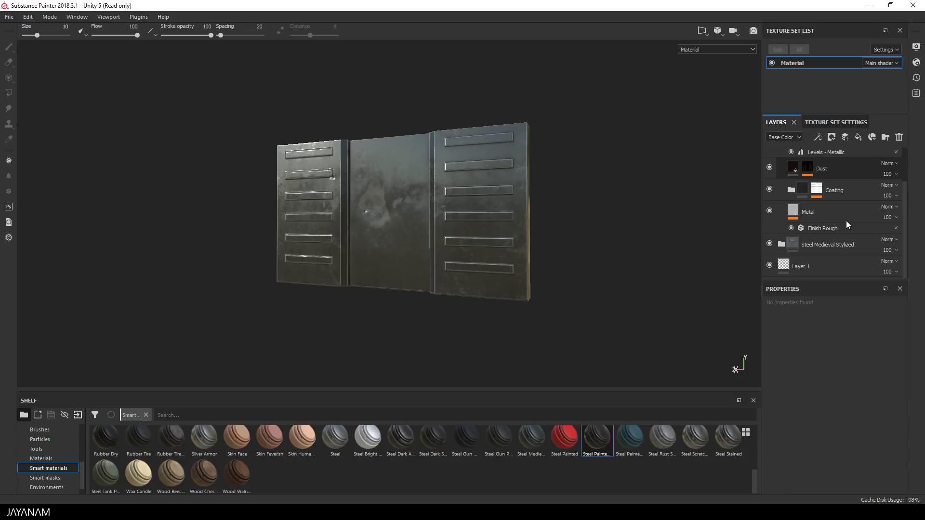
Step: Set the Underpaint layer's base colour inside the Coating folder to dark red
left_click(791, 190)
left_click(804, 234)
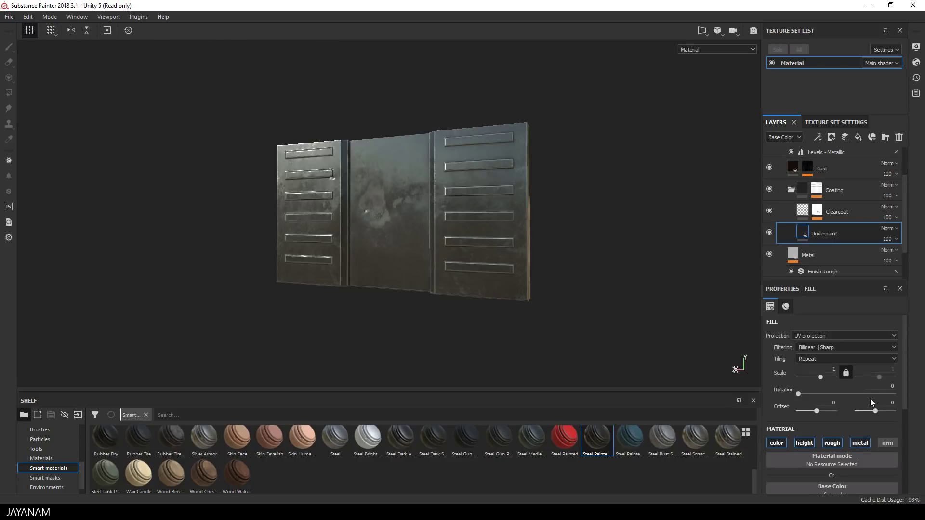
scroll(870, 398, "down", 2)
left_click(870, 398)
left_click_drag(847, 435, 851, 472)
mouse_move(597, 241)
left_mouse_down("alt")
mouse_move(614, 243)
mouse_move(613, 254)
mouse_move(588, 260)
mouse_move(601, 219)
mouse_move(568, 244)
mouse_move(632, 247)
mouse_move(603, 237)
mouse_move(609, 207)
mouse_move(623, 200)
mouse_move(657, 210)
mouse_move(598, 204)
mouse_move(607, 192)
mouse_move(612, 252)
mouse_move(622, 256)
mouse_move(603, 254)
left_mouse_up("alt")
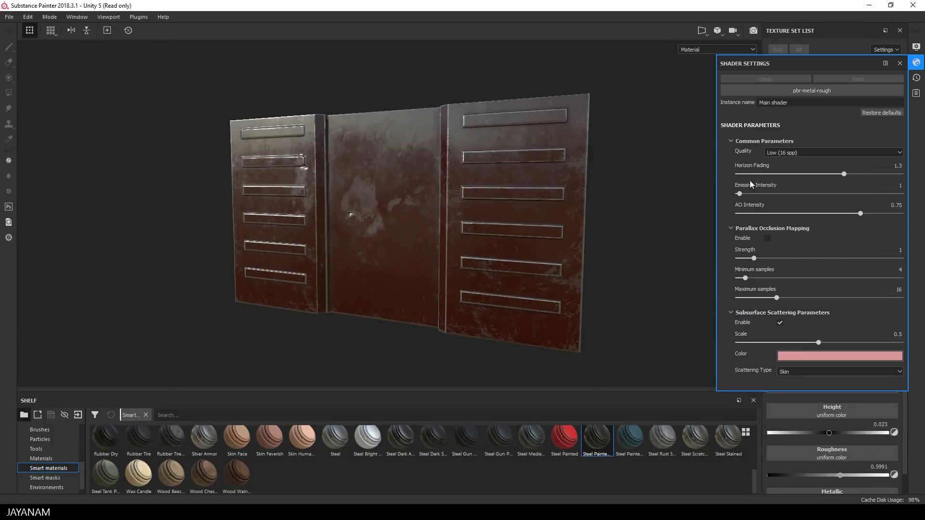
Step: Raise environment opacity to about 14 and enable viewport shadows at 75 opacity
left_click(917, 47)
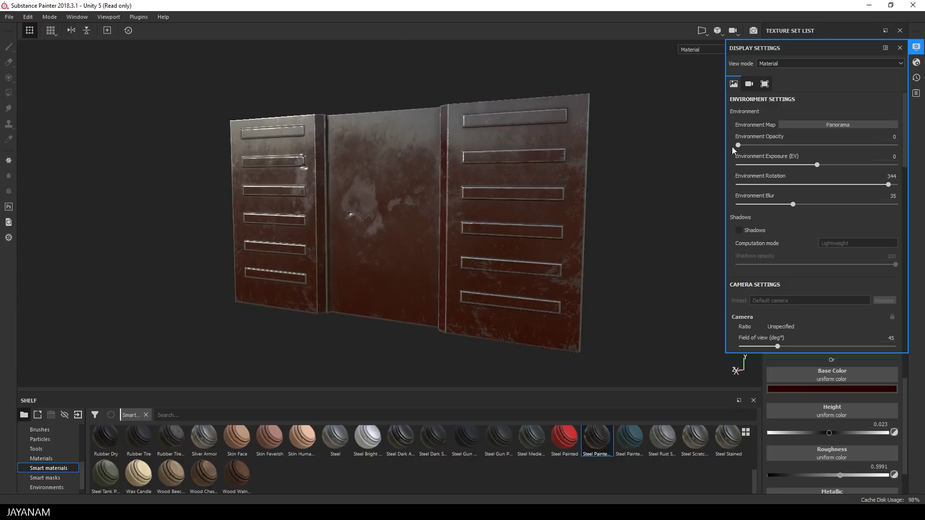
left_click_drag(738, 145, 760, 145)
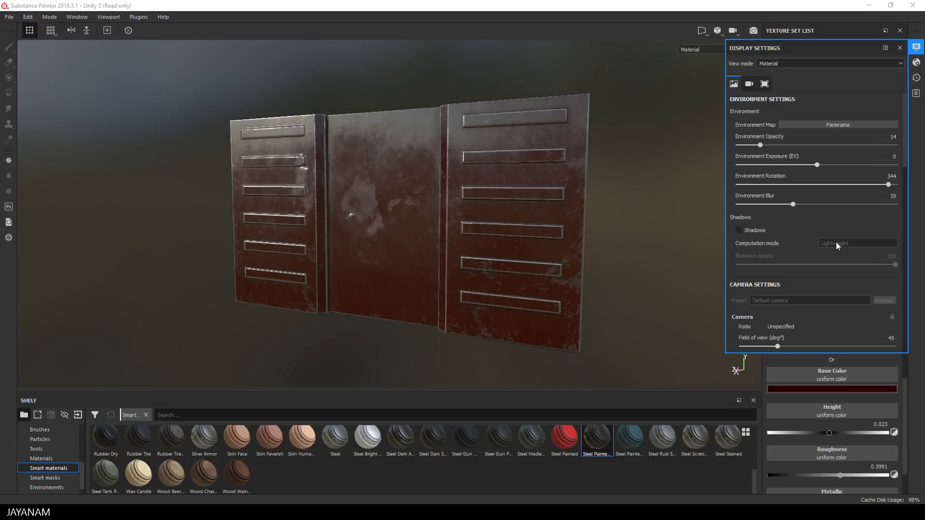
left_click(742, 230)
left_click_drag(895, 265, 856, 264)
Step: Activate post effects with Vignette, Glare at 0.06 luminance, temporal anti-aliasing and subsurface scattering
scroll(847, 246, "down", 10)
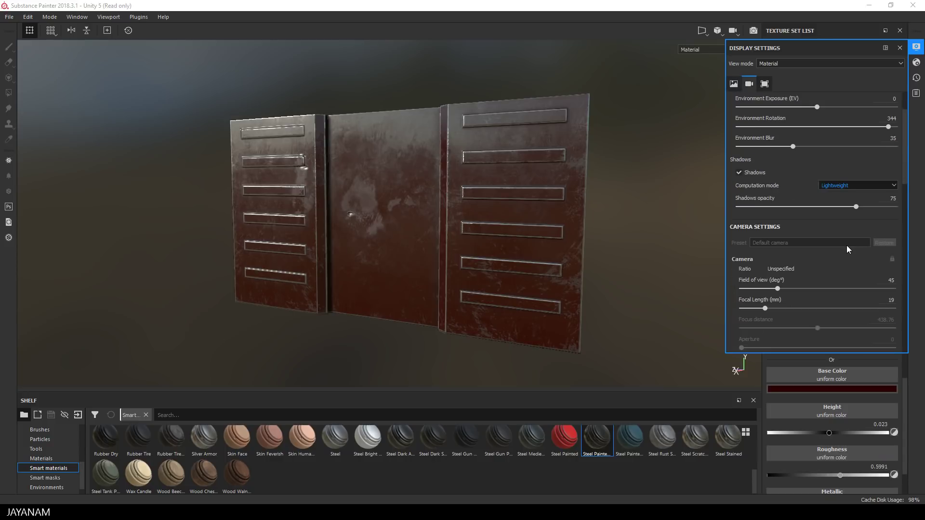
left_click(735, 162)
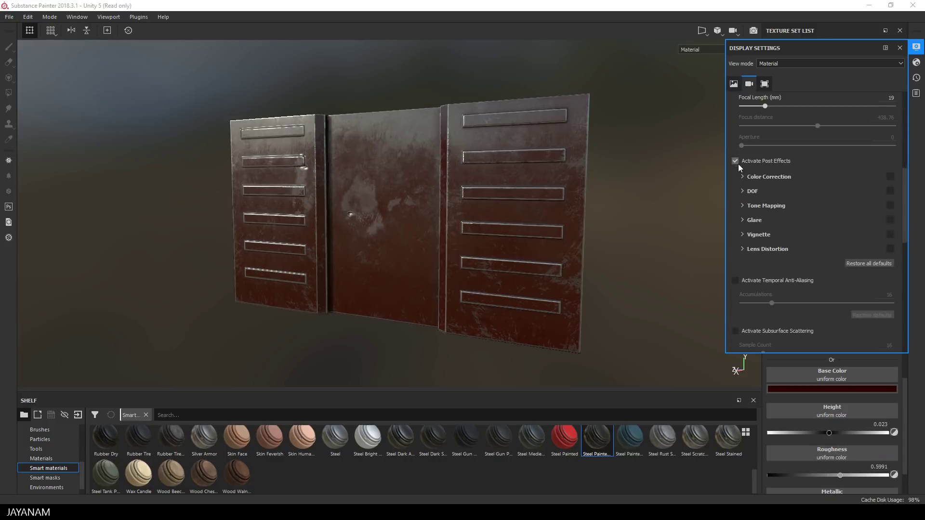
left_click(893, 233)
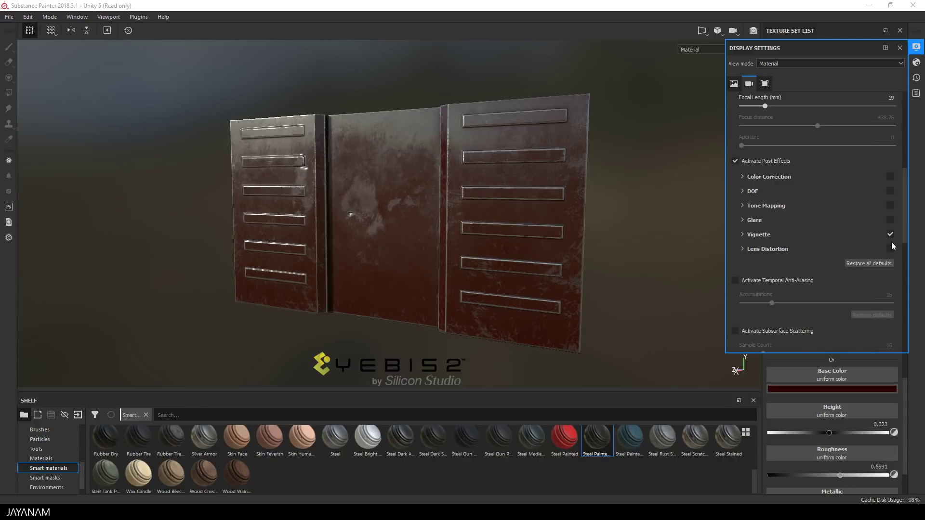
left_click(891, 220)
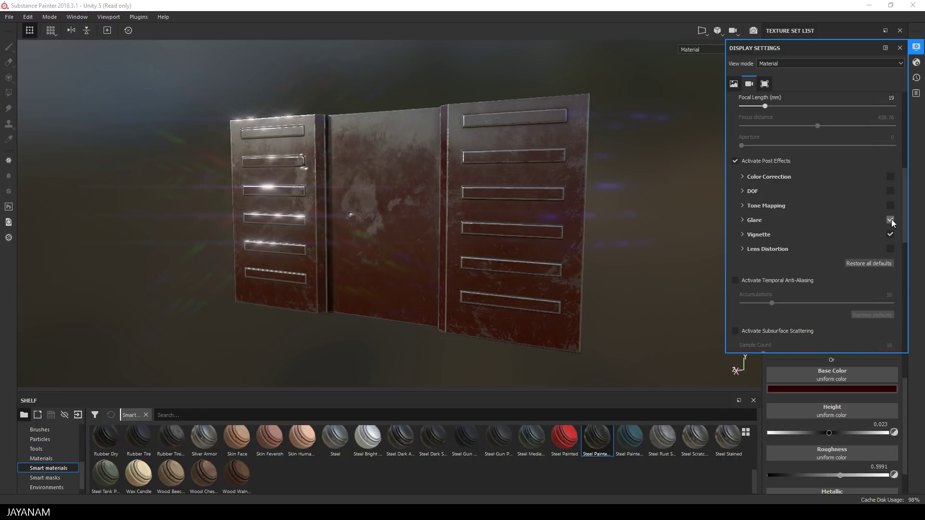
left_click(748, 220)
left_click_drag(793, 239, 759, 240)
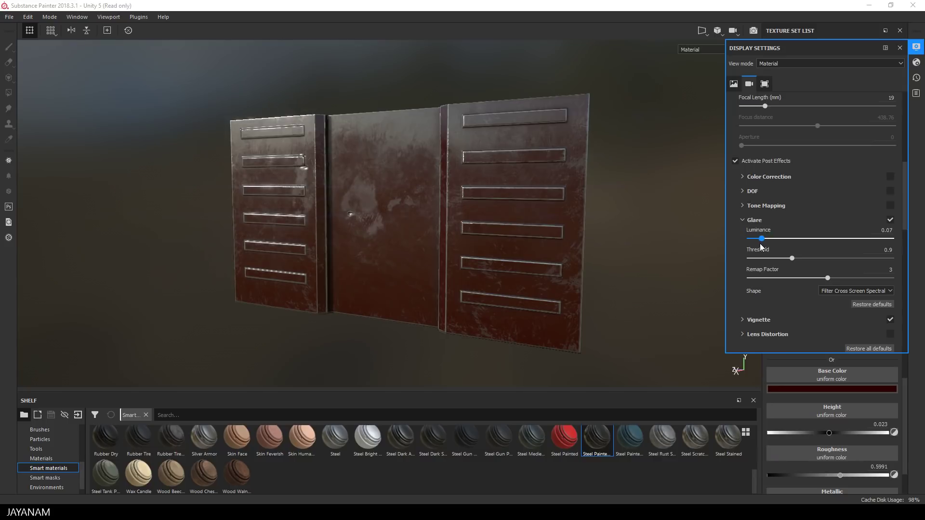
scroll(845, 286, "down", 3)
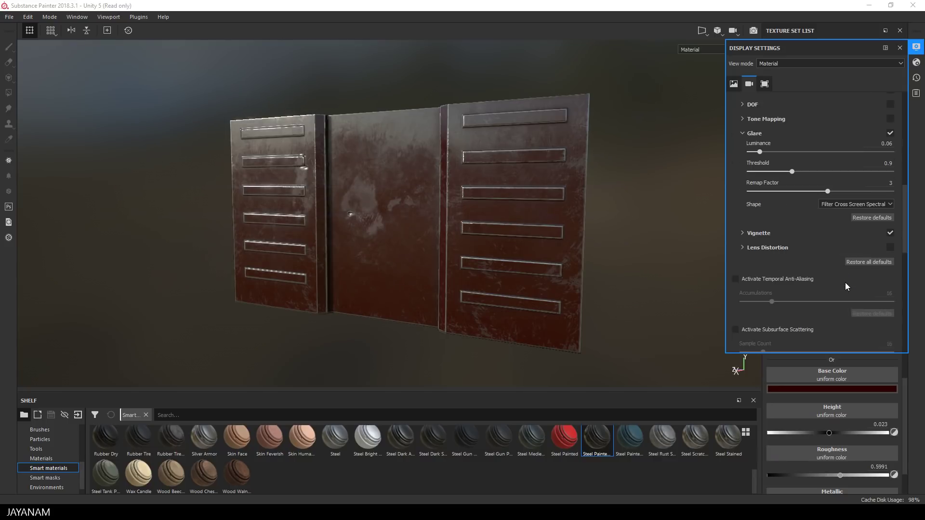
left_click(735, 277)
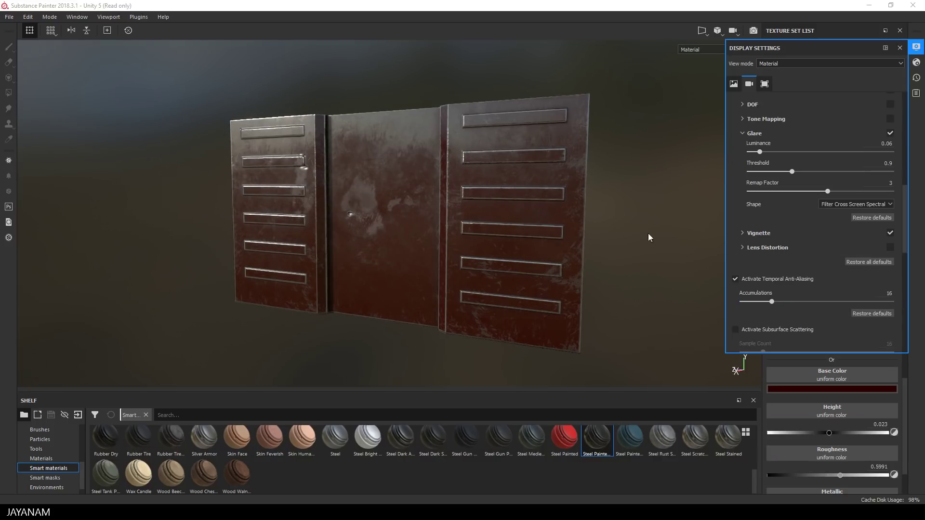
left_click(735, 331)
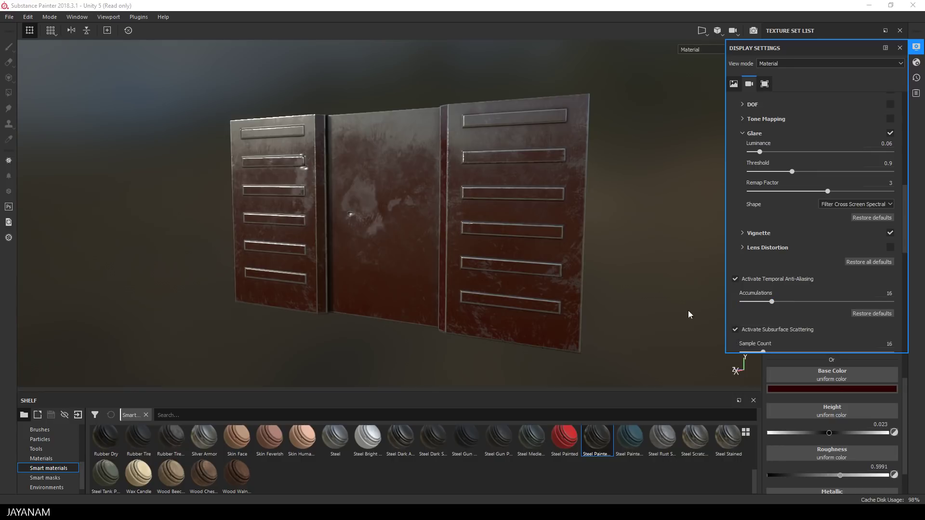